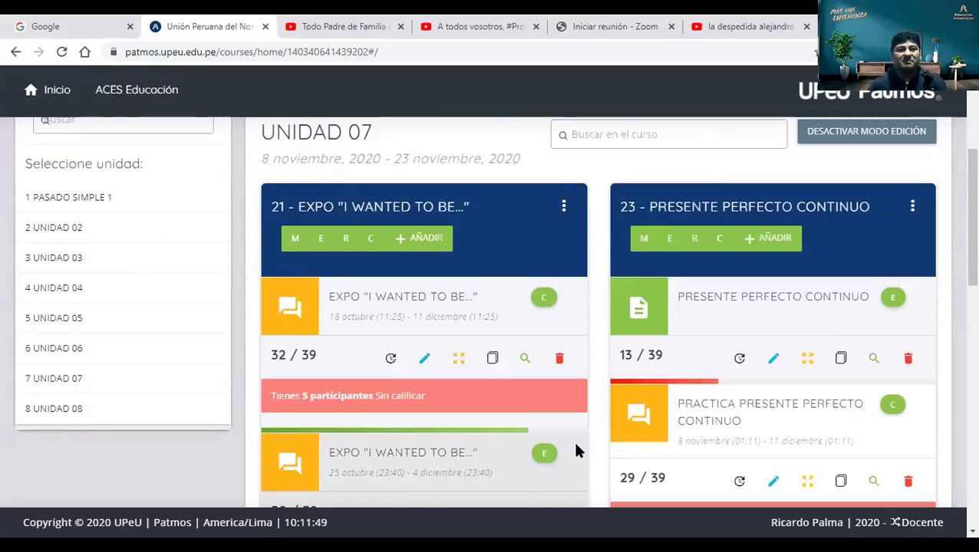
- Look through the activities of Unidad 07 and their availability dates across sessions 21, 23 and 24
{"action": "scroll", "coordinate": [560, 453], "scroll_direction": "down", "scroll_amount": 3}
{"action": "scroll", "coordinate": [549, 409], "scroll_direction": "down", "scroll_amount": 4}
{"action": "scroll", "coordinate": [552, 465], "scroll_direction": "down", "scroll_amount": 4}
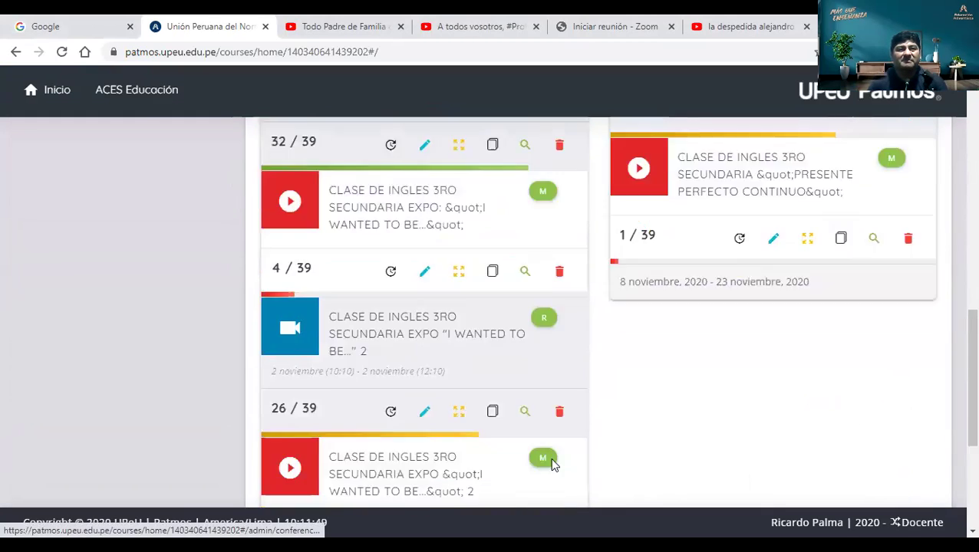
{"action": "left_click", "coordinate": [509, 419]}
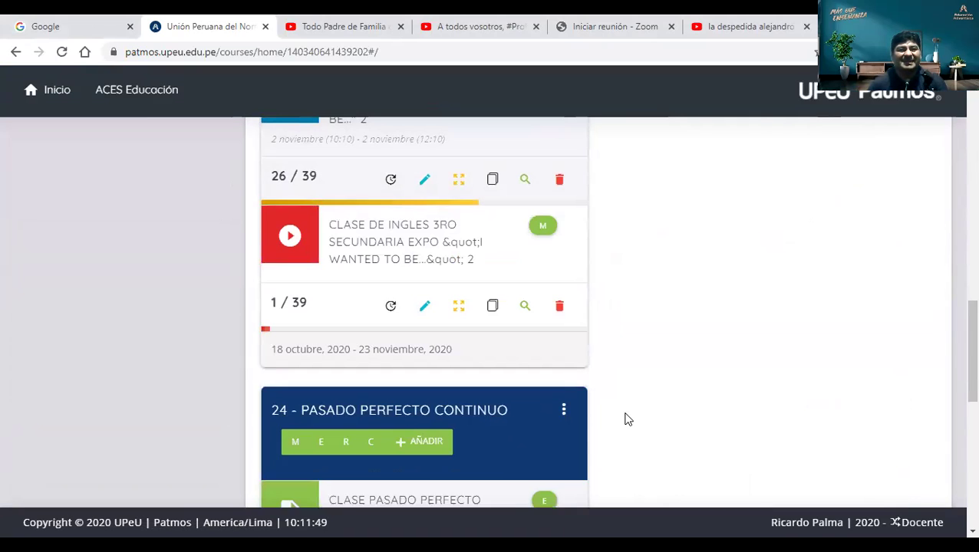
{"action": "scroll", "coordinate": [625, 419], "scroll_direction": "down", "scroll_amount": 5}
{"action": "scroll", "coordinate": [621, 435], "scroll_direction": "up", "scroll_amount": 3}
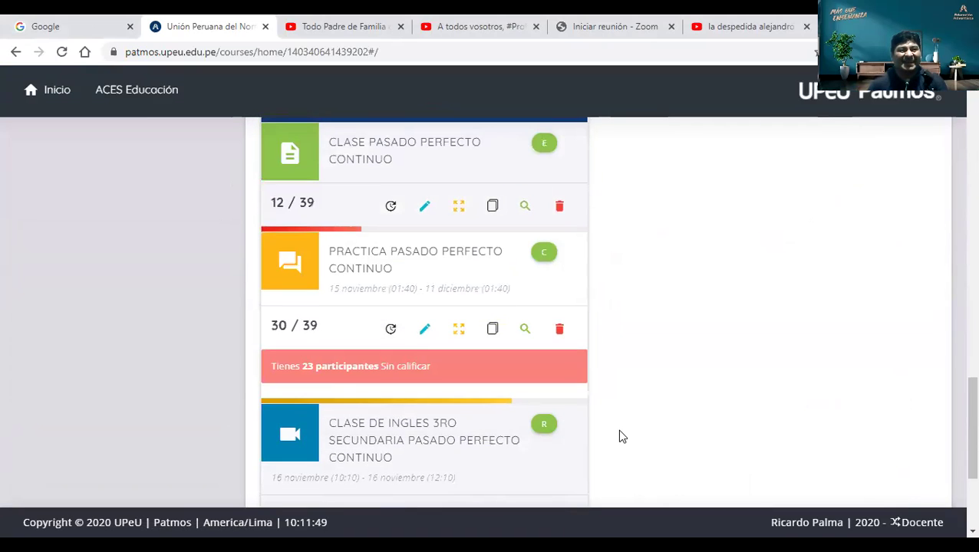
{"action": "scroll", "coordinate": [617, 429], "scroll_direction": "up", "scroll_amount": 6}
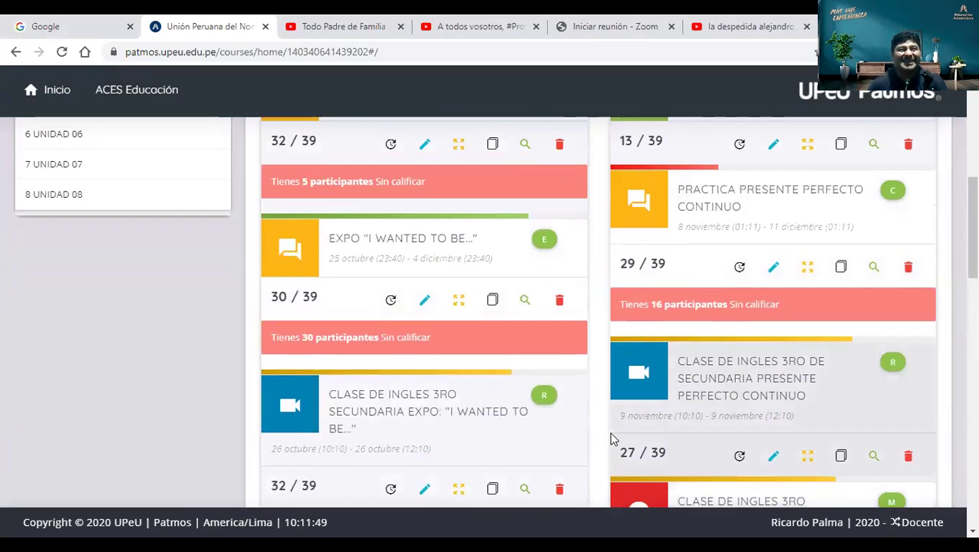
{"action": "scroll", "coordinate": [611, 438], "scroll_direction": "up", "scroll_amount": 1}
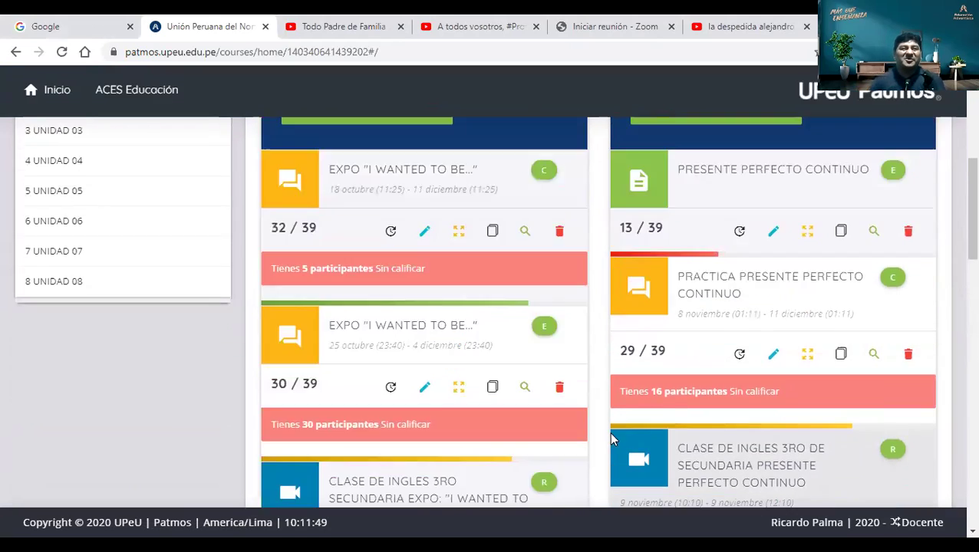
{"action": "scroll", "coordinate": [609, 432], "scroll_direction": "up", "scroll_amount": 2}
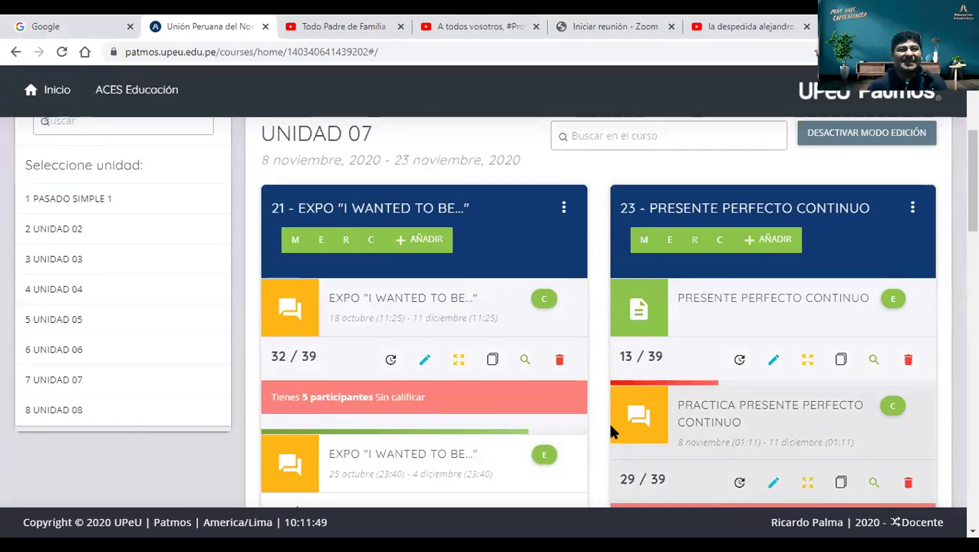
{"action": "scroll", "coordinate": [611, 427], "scroll_direction": "down", "scroll_amount": 1}
{"action": "scroll", "coordinate": [611, 426], "scroll_direction": "up", "scroll_amount": 2}
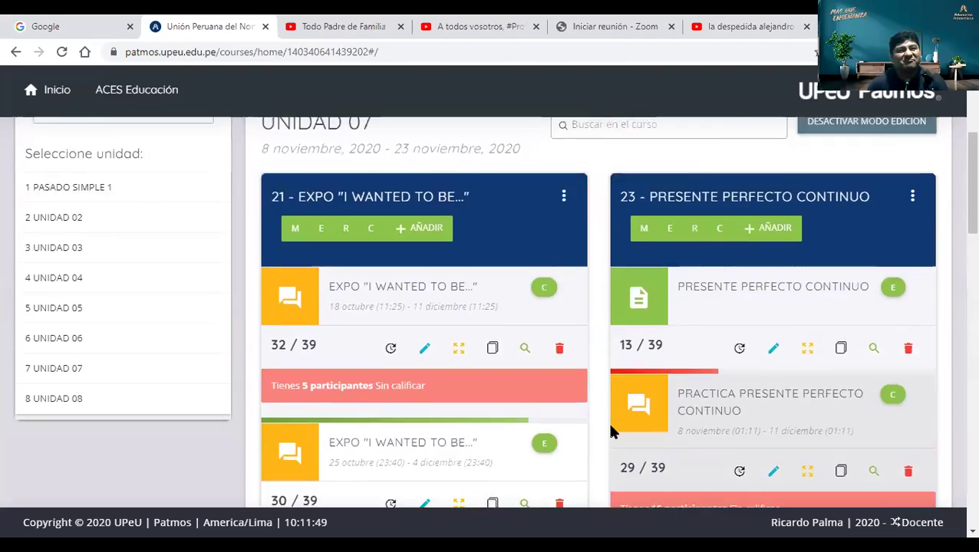
{"action": "scroll", "coordinate": [612, 432], "scroll_direction": "down", "scroll_amount": 1}
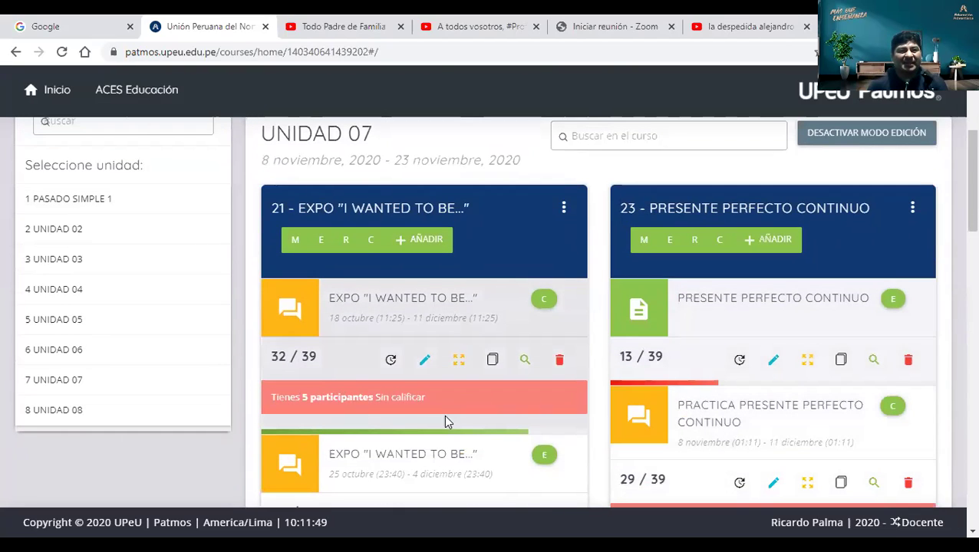
- Set the end date of session 21's first forum, the Crea activity EXPO "I WANTED TO BE...", to 2020-12-21 and save the update
{"action": "scroll", "coordinate": [444, 418], "scroll_direction": "down", "scroll_amount": 1}
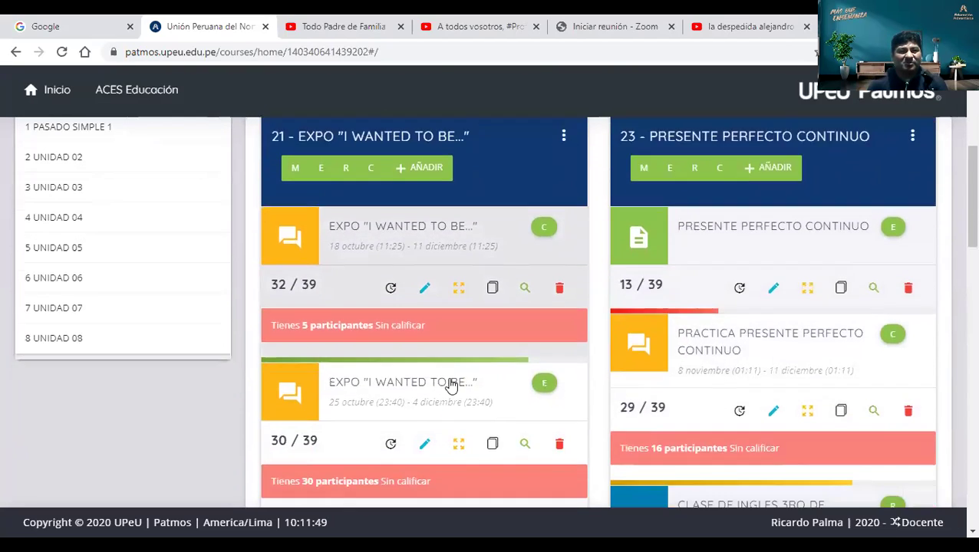
{"action": "left_click", "coordinate": [426, 292]}
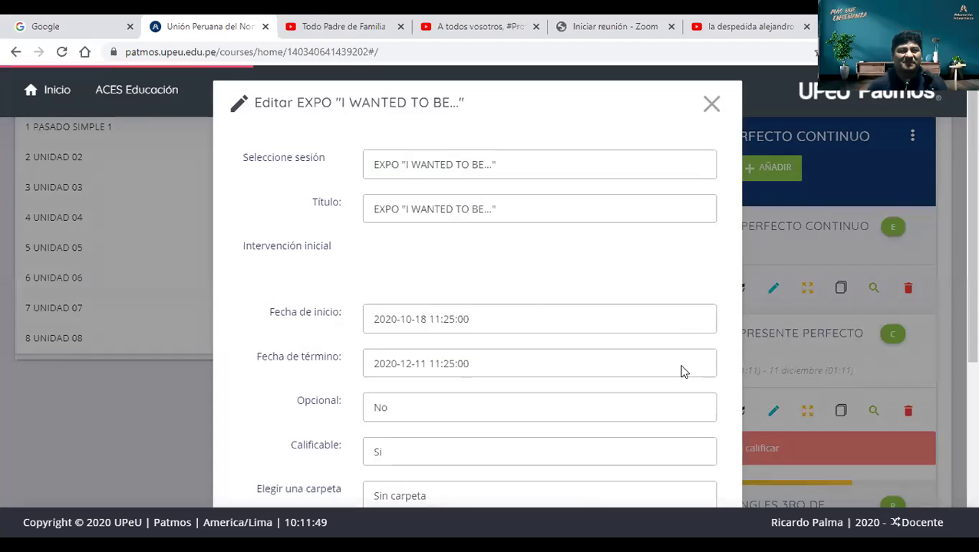
{"action": "scroll", "coordinate": [707, 365], "scroll_direction": "down", "scroll_amount": 5}
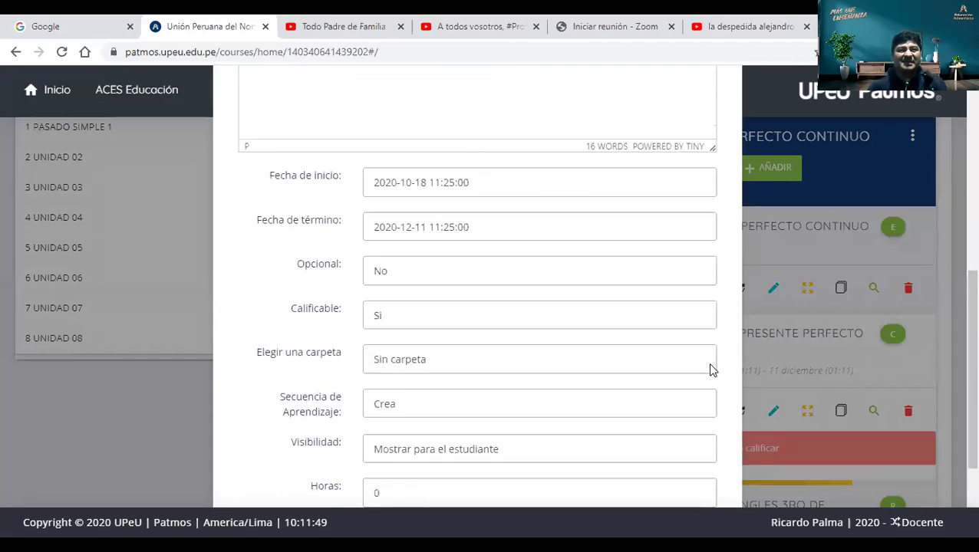
{"action": "left_click", "coordinate": [587, 184]}
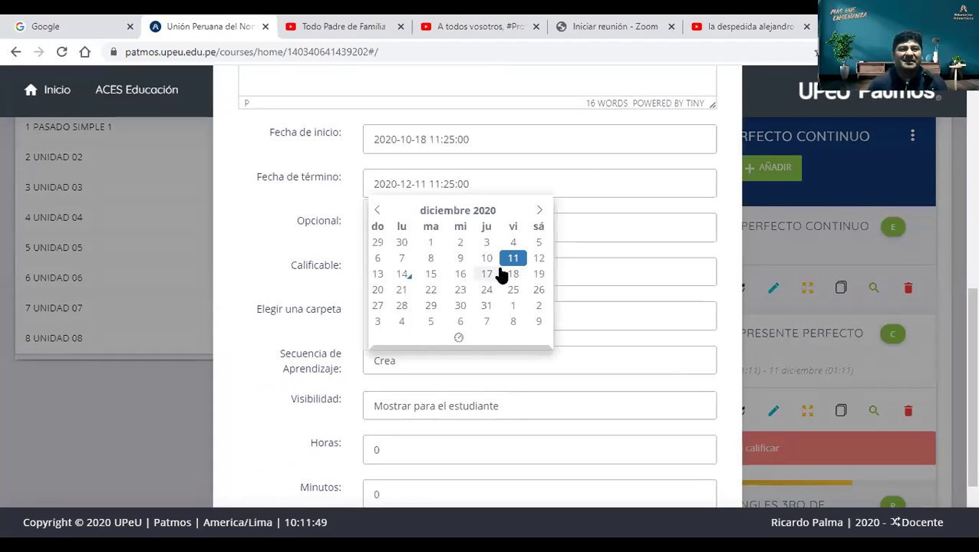
{"action": "left_click", "coordinate": [402, 296]}
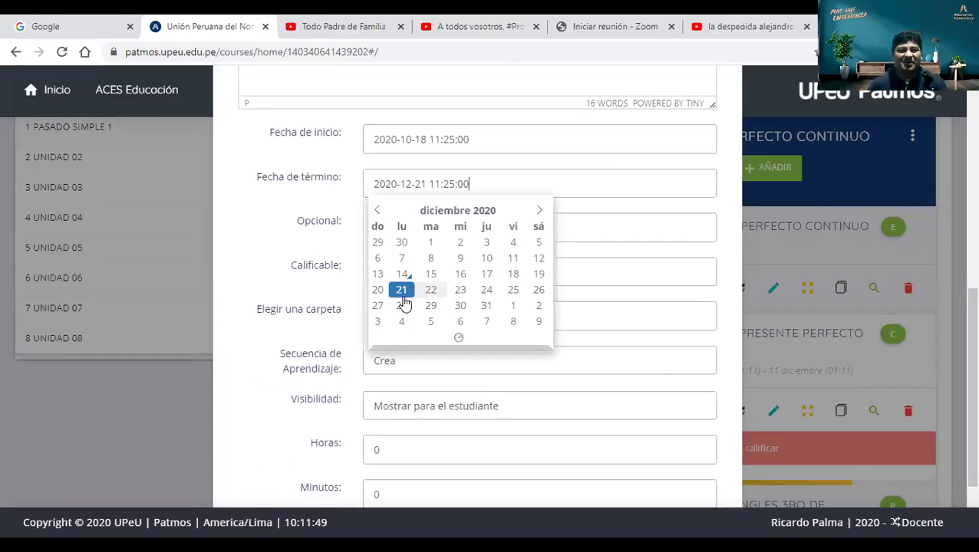
{"action": "left_click", "coordinate": [725, 303]}
{"action": "scroll", "coordinate": [725, 306], "scroll_direction": "down", "scroll_amount": 2}
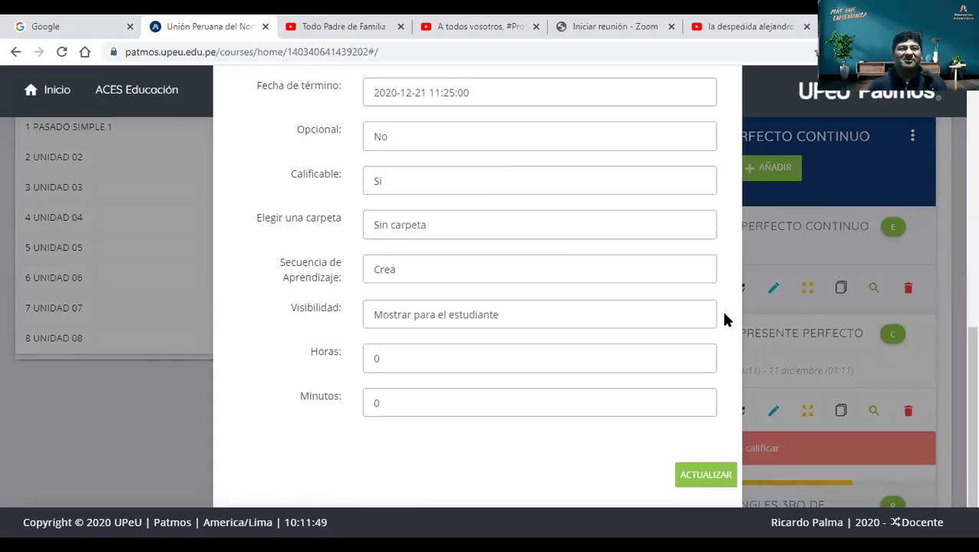
{"action": "left_click", "coordinate": [721, 476]}
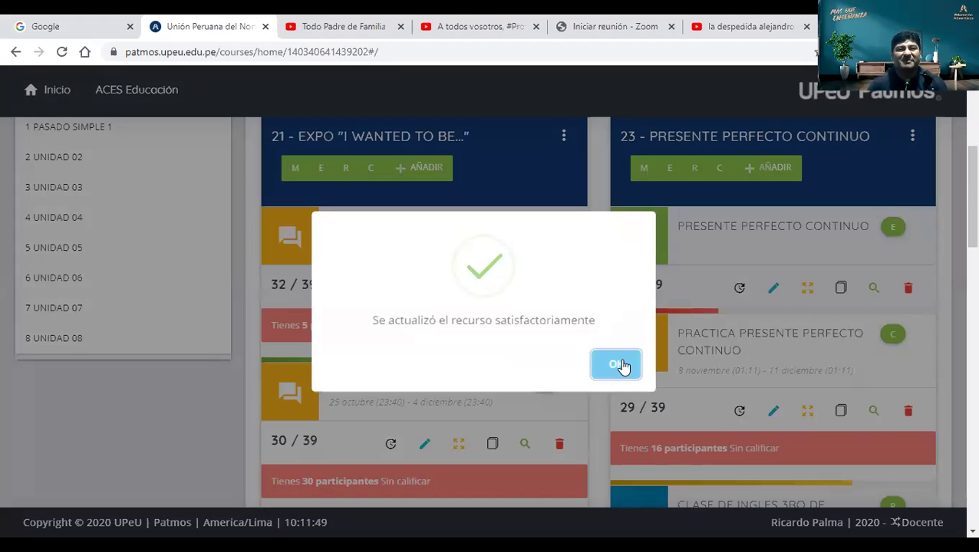
{"action": "left_click", "coordinate": [620, 365]}
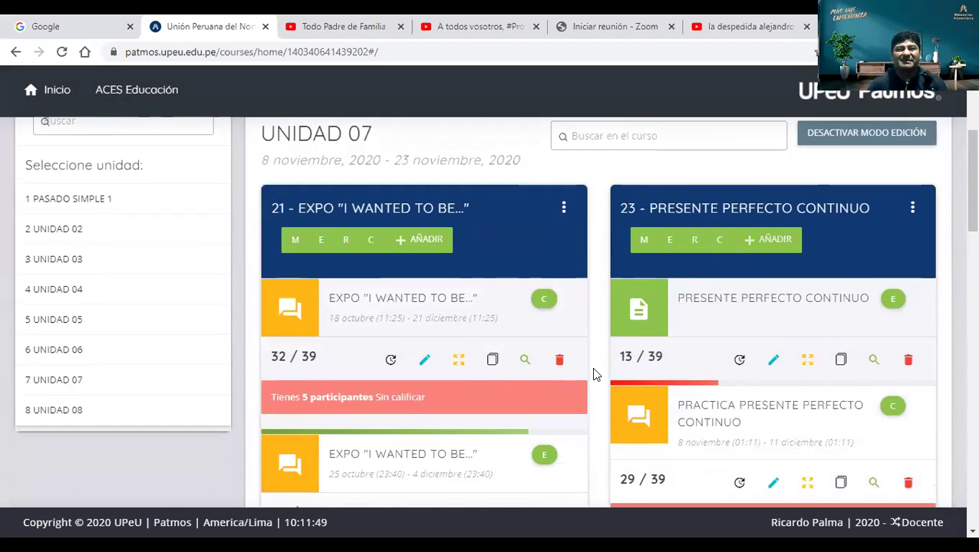
- Set the end date of the PRACTICA PRESENTE PERFECTO CONTINUO forum in session 23 to 2020-12-21 and save the update
{"action": "scroll", "coordinate": [591, 366], "scroll_direction": "down", "scroll_amount": 2}
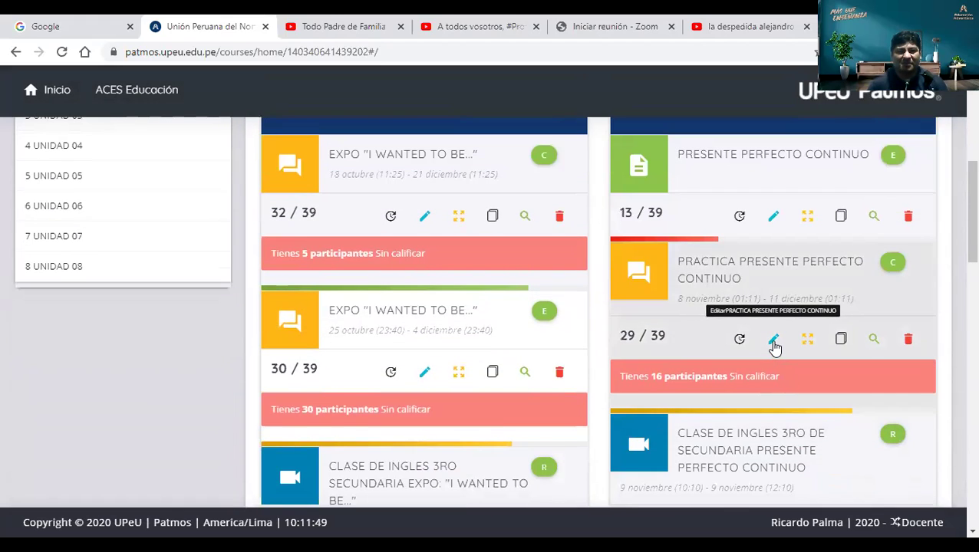
{"action": "left_click", "coordinate": [773, 342]}
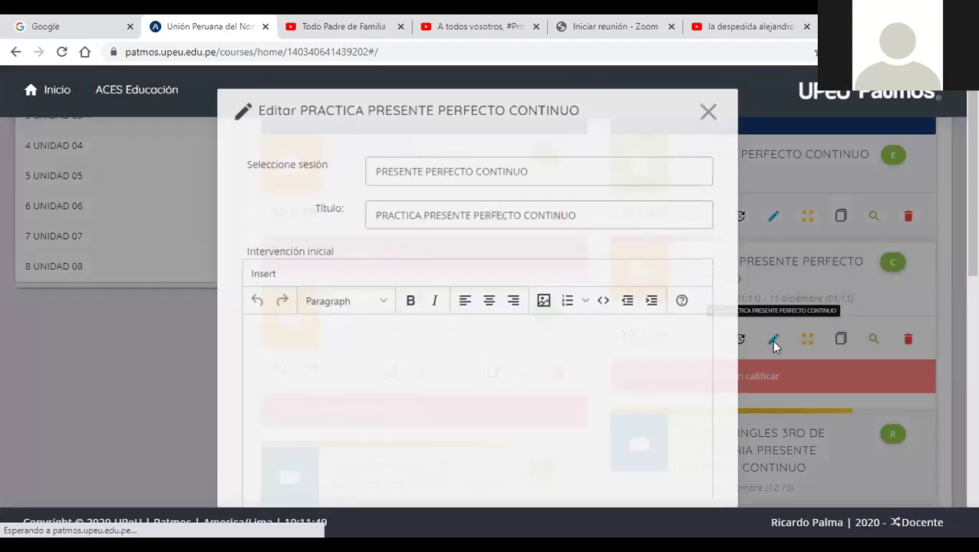
{"action": "scroll", "coordinate": [728, 357], "scroll_direction": "down", "scroll_amount": 10}
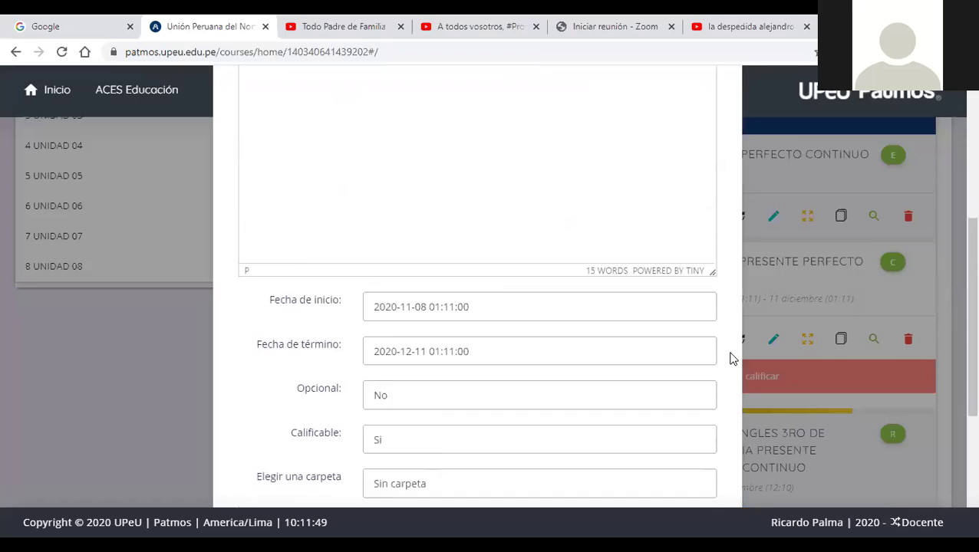
{"action": "scroll", "coordinate": [640, 299], "scroll_direction": "up", "scroll_amount": 2}
{"action": "left_click", "coordinate": [563, 263]}
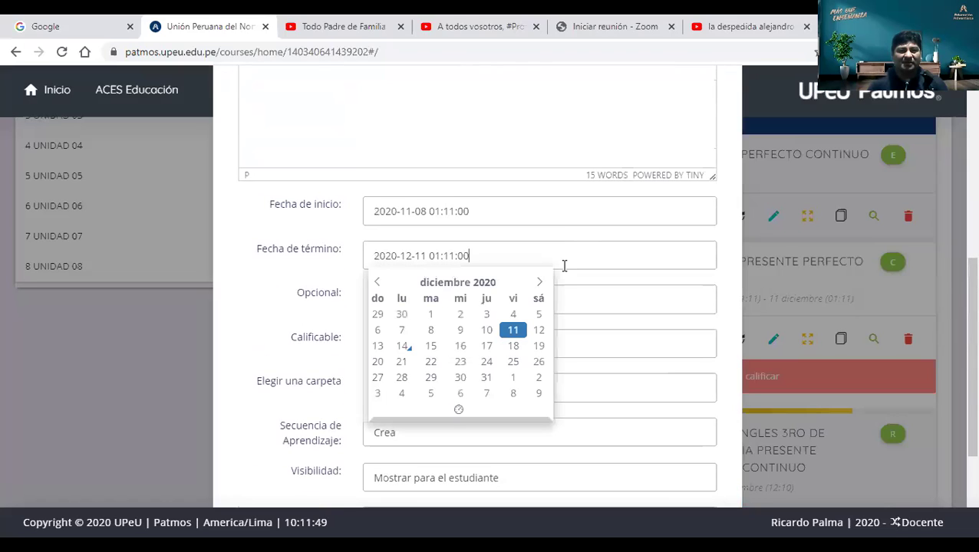
{"action": "left_click", "coordinate": [402, 362]}
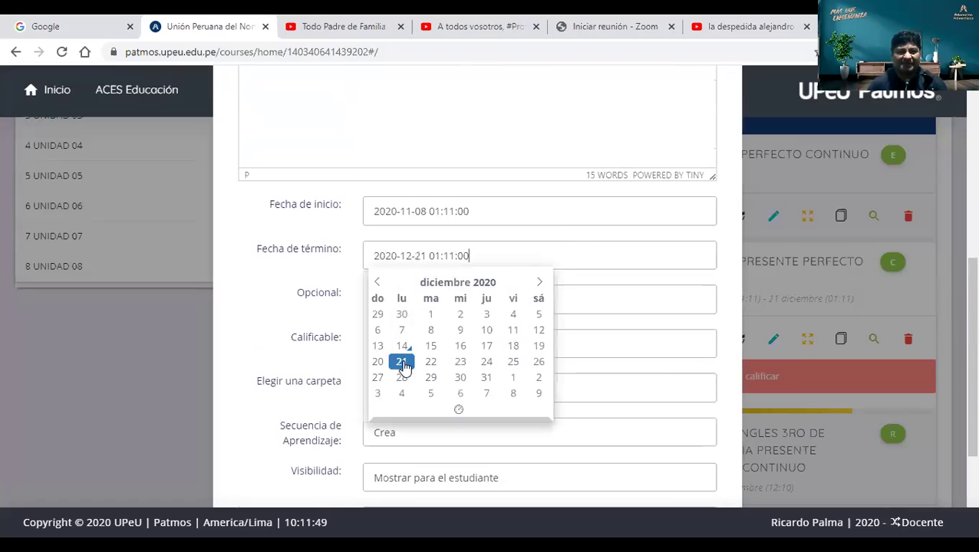
{"action": "left_click", "coordinate": [725, 311]}
{"action": "scroll", "coordinate": [725, 315], "scroll_direction": "down", "scroll_amount": 2}
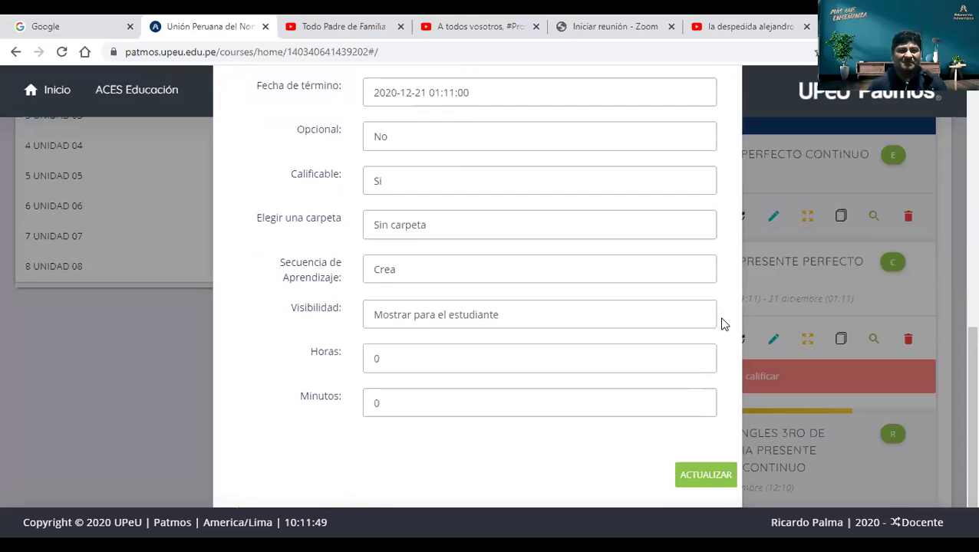
{"action": "left_click", "coordinate": [708, 475]}
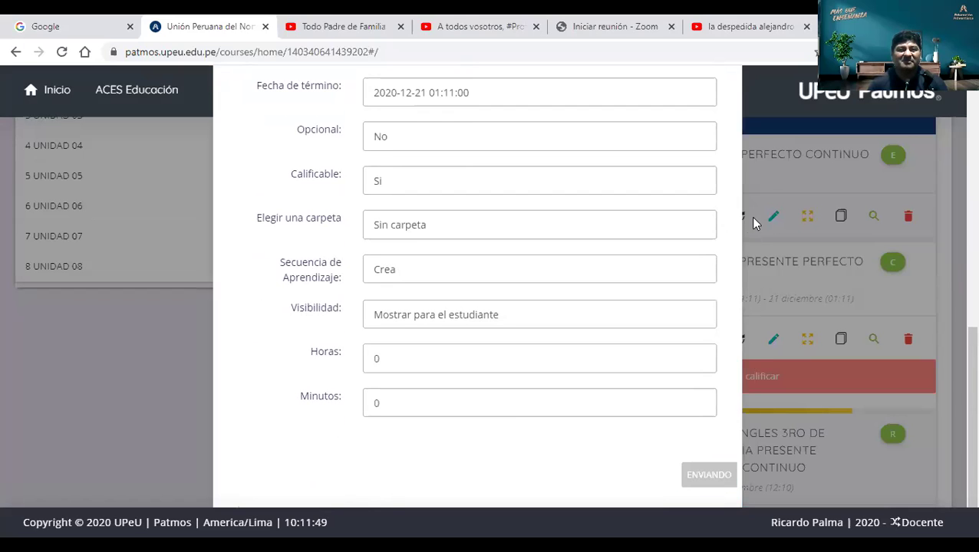
{"action": "scroll", "coordinate": [732, 209], "scroll_direction": "up", "scroll_amount": 8}
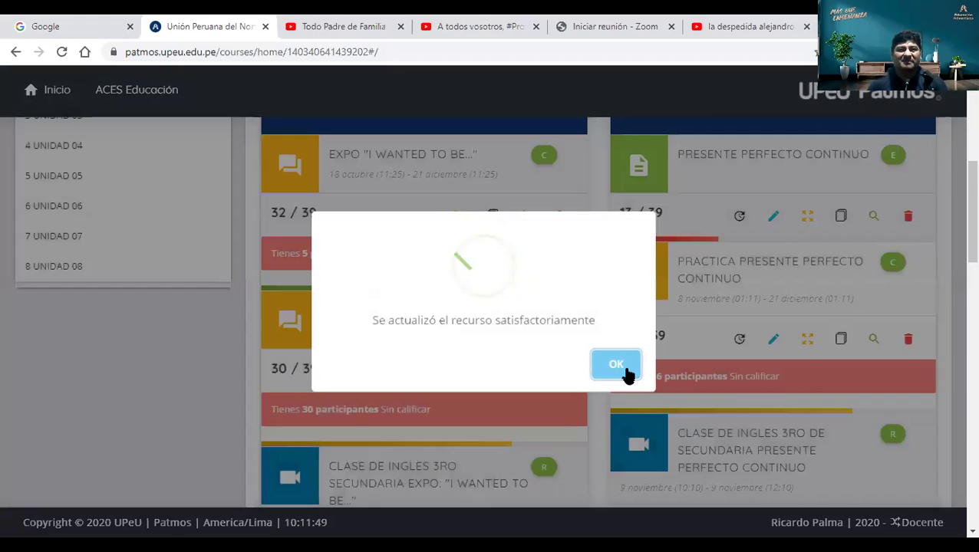
{"action": "left_click", "coordinate": [621, 365]}
- Set the end date of session 21's second forum, the Explora activity EXPO "I WANTED TO BE...", to 2020-12-21 and save the update
{"action": "scroll", "coordinate": [583, 380], "scroll_direction": "down", "scroll_amount": 1}
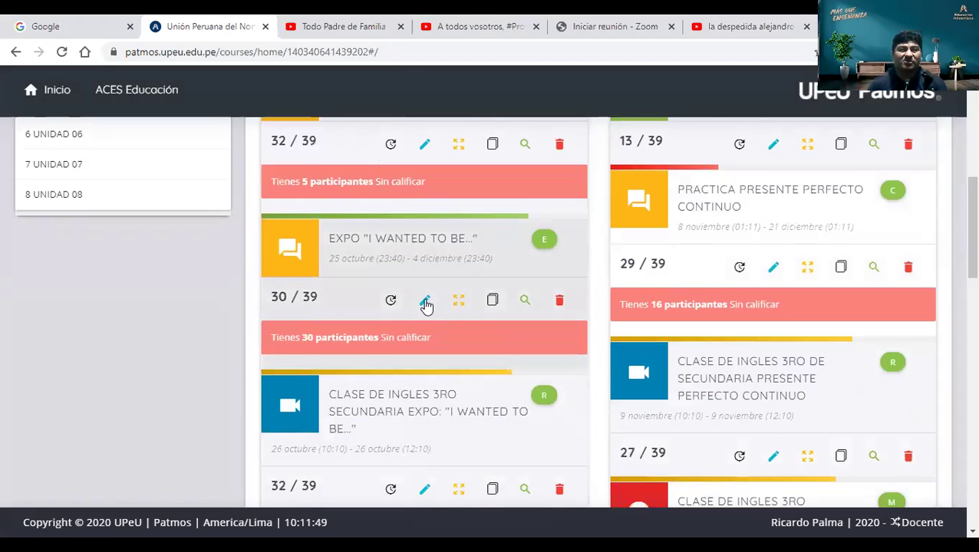
{"action": "left_click", "coordinate": [426, 303]}
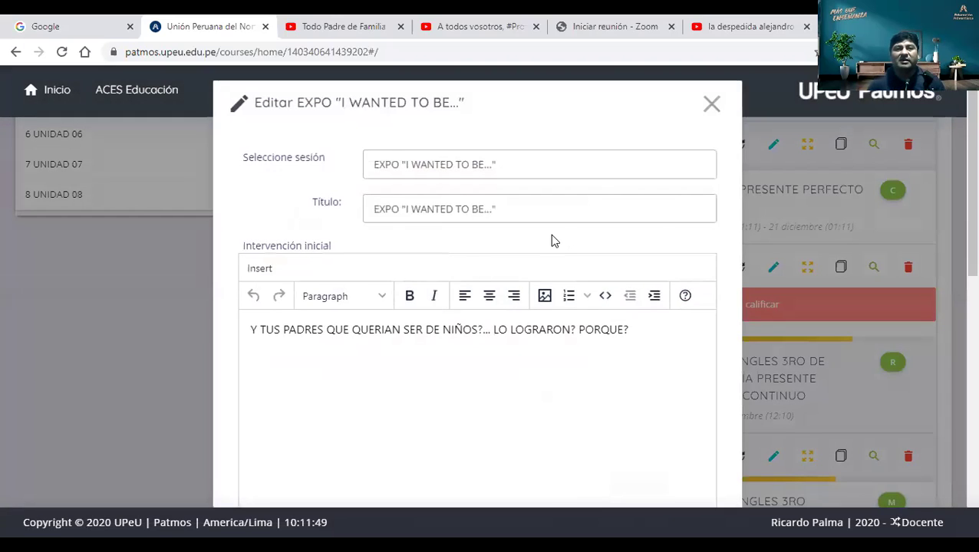
{"action": "scroll", "coordinate": [736, 262], "scroll_direction": "down", "scroll_amount": 8}
{"action": "scroll", "coordinate": [567, 214], "scroll_direction": "up", "scroll_amount": 2}
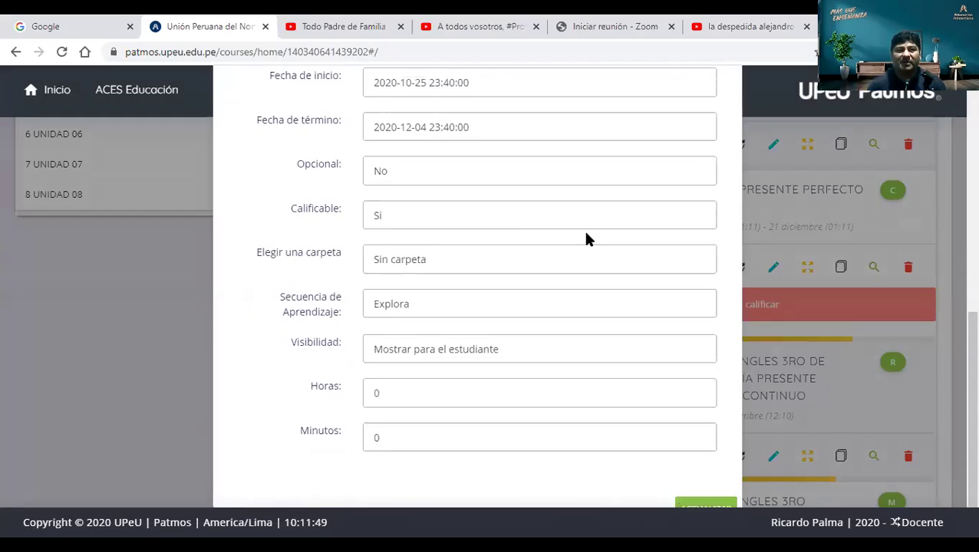
{"action": "left_click", "coordinate": [578, 184]}
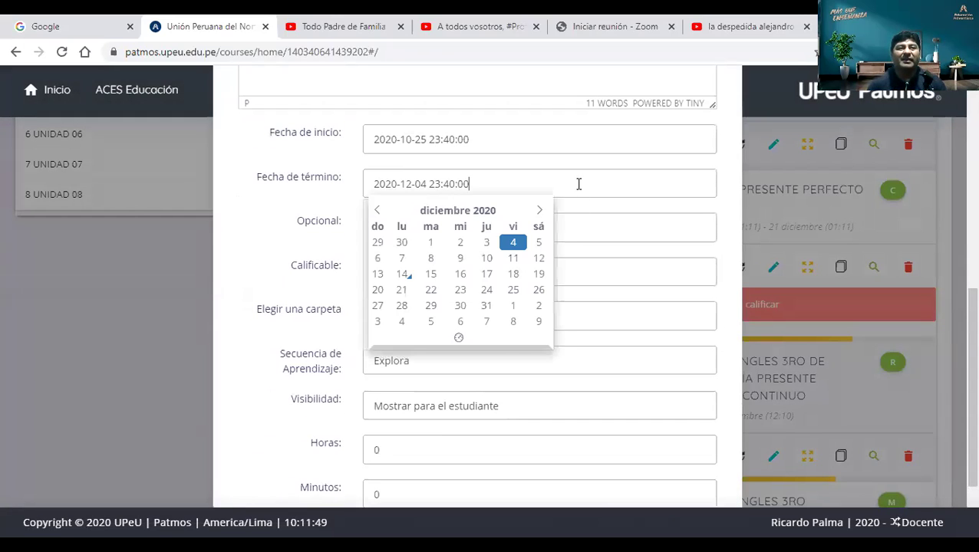
{"action": "left_click", "coordinate": [401, 291]}
{"action": "left_click", "coordinate": [736, 307]}
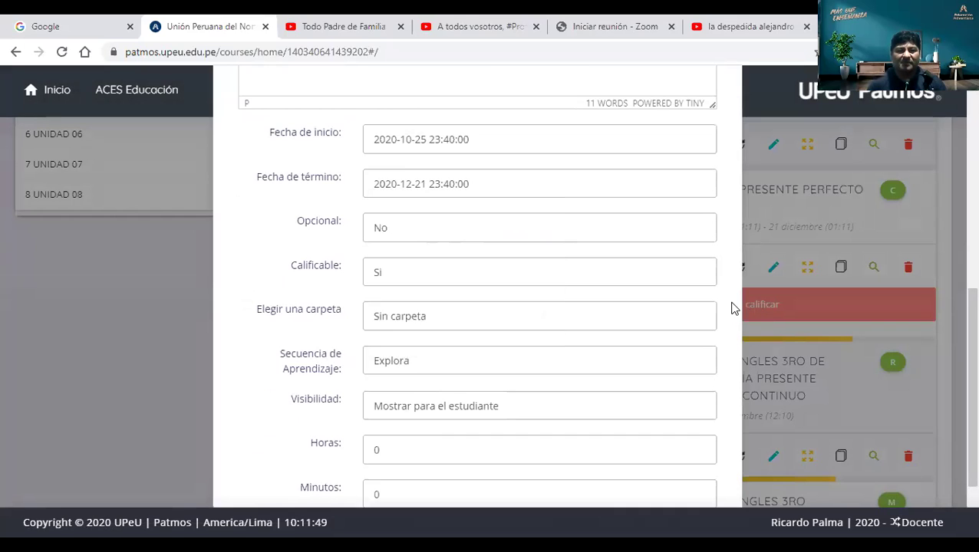
{"action": "scroll", "coordinate": [732, 306], "scroll_direction": "down", "scroll_amount": 2}
{"action": "left_click", "coordinate": [703, 476]}
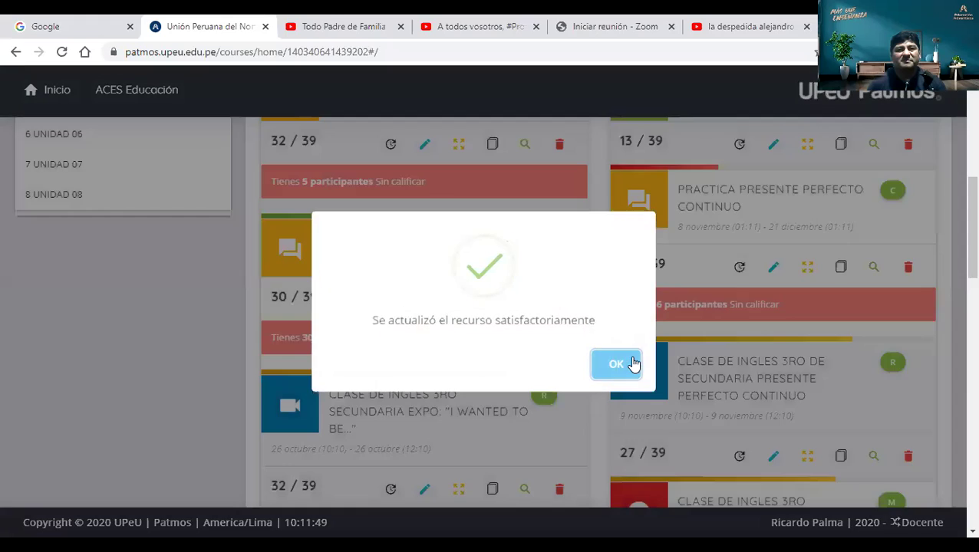
{"action": "left_click", "coordinate": [623, 362]}
- Set the end date of the PRACTICA PASADO PERFECTO CONTINUO forum in session 24 to 2020-12-21 and save the update
{"action": "scroll", "coordinate": [598, 397], "scroll_direction": "down", "scroll_amount": 10}
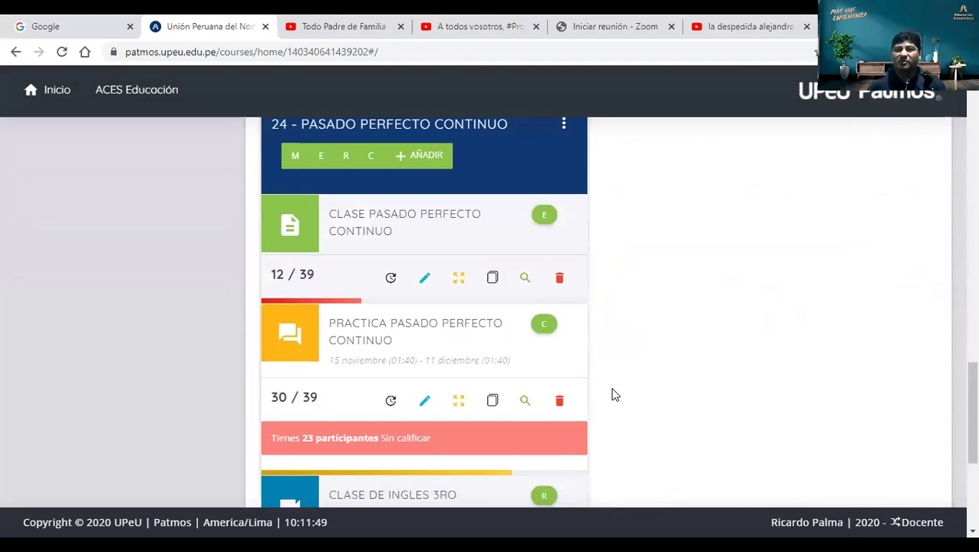
{"action": "scroll", "coordinate": [612, 395], "scroll_direction": "down", "scroll_amount": 4}
{"action": "scroll", "coordinate": [612, 395], "scroll_direction": "up", "scroll_amount": 2}
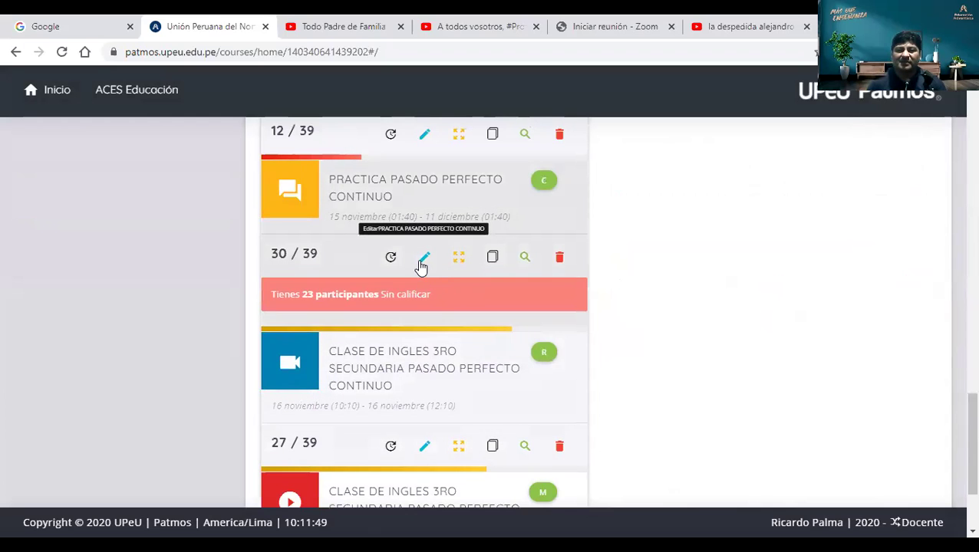
{"action": "left_click", "coordinate": [421, 264]}
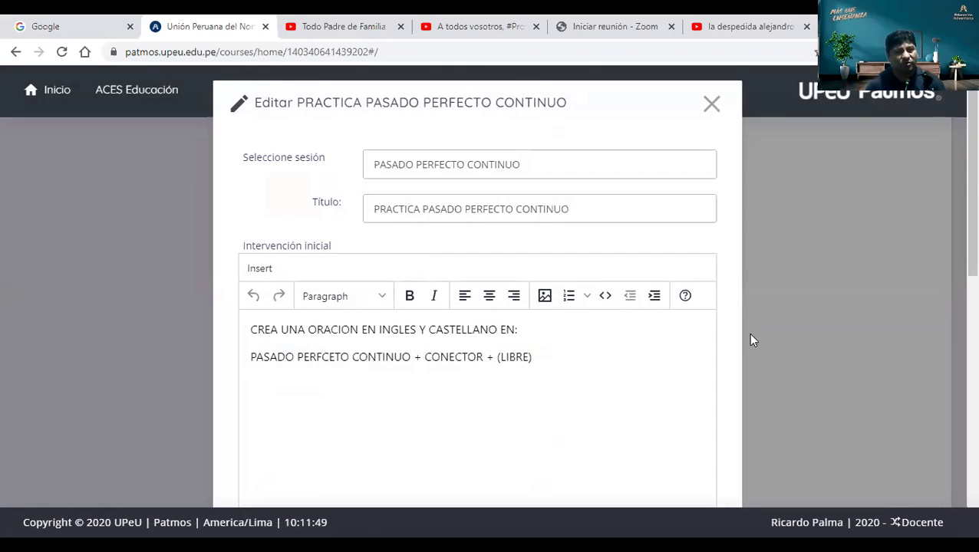
{"action": "scroll", "coordinate": [729, 360], "scroll_direction": "down", "scroll_amount": 7}
{"action": "scroll", "coordinate": [728, 360], "scroll_direction": "up", "scroll_amount": 2}
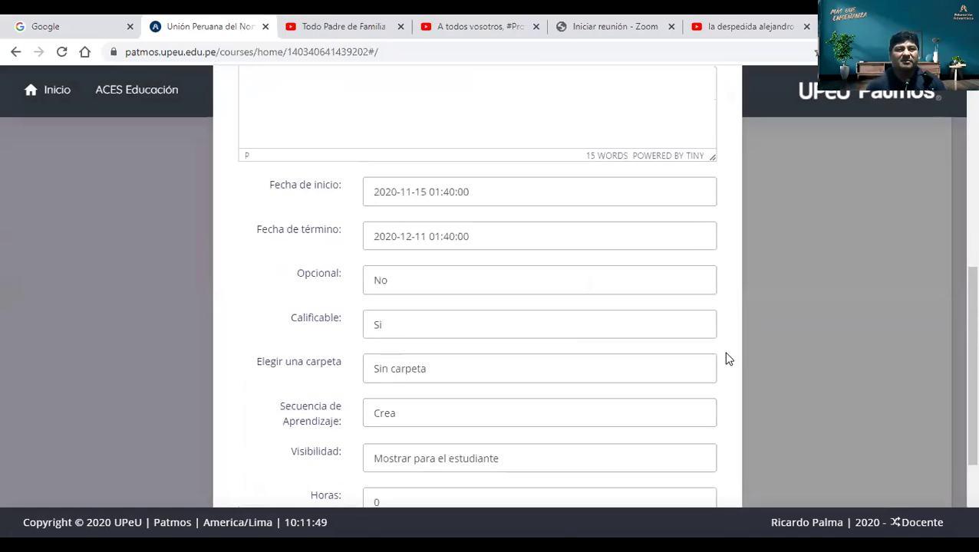
{"action": "left_click", "coordinate": [553, 237]}
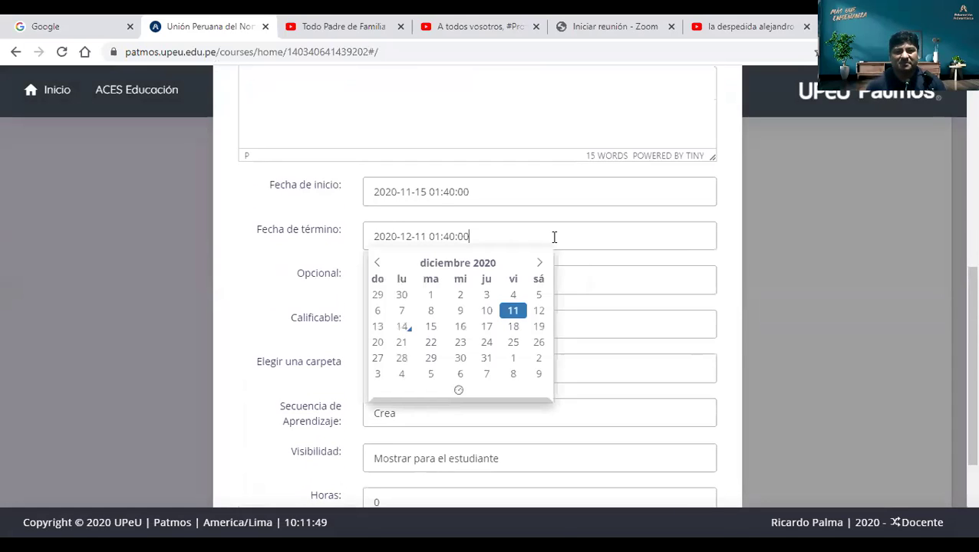
{"action": "left_click", "coordinate": [400, 345]}
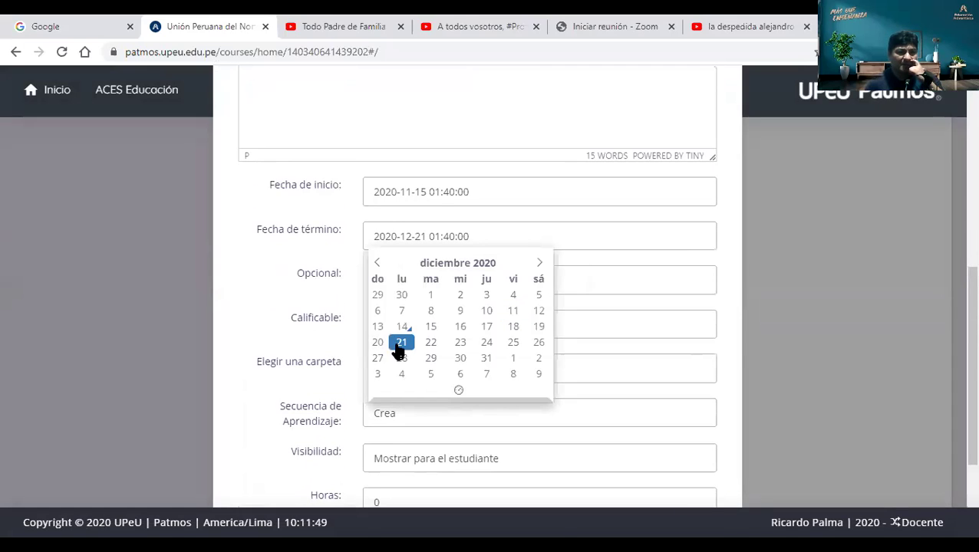
{"action": "left_click", "coordinate": [729, 288]}
{"action": "scroll", "coordinate": [728, 287], "scroll_direction": "down", "scroll_amount": 2}
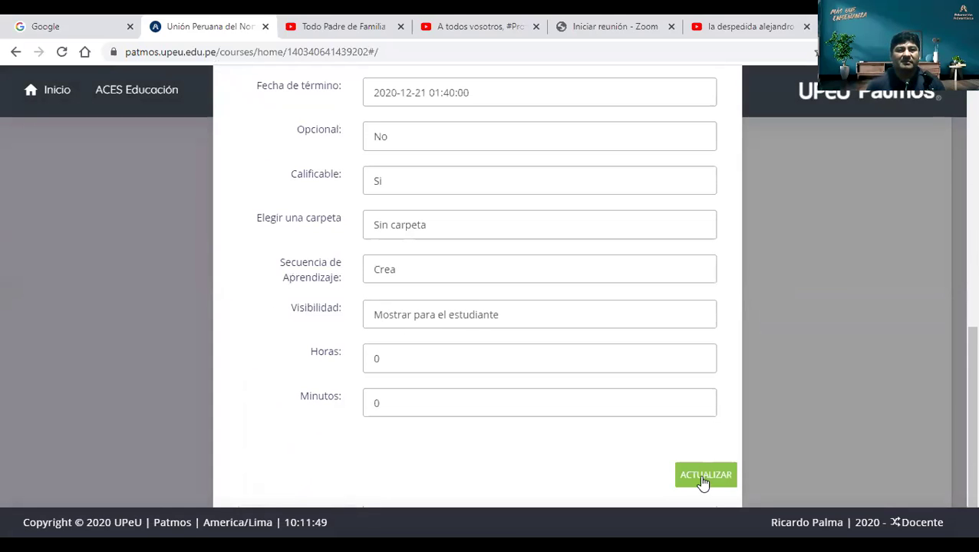
{"action": "left_click", "coordinate": [702, 484]}
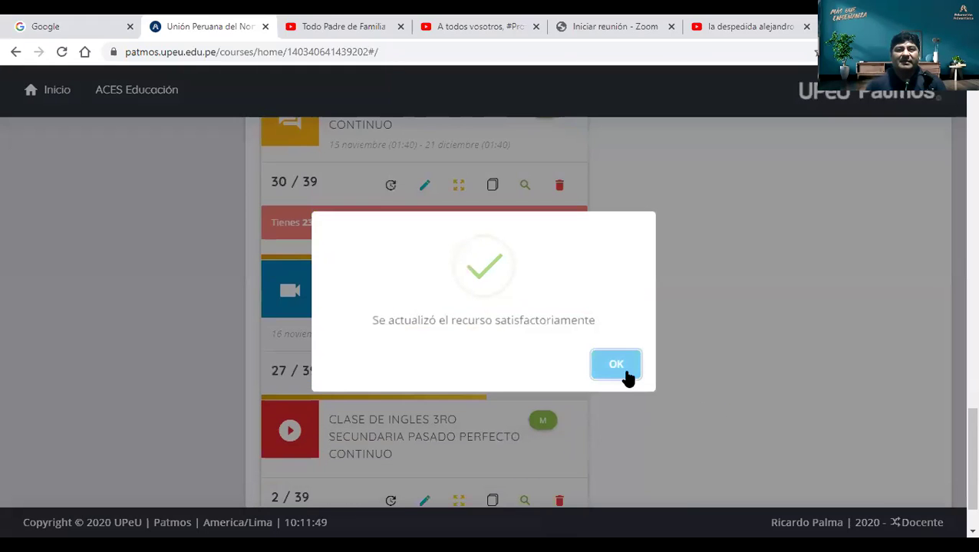
{"action": "left_click", "coordinate": [623, 370]}
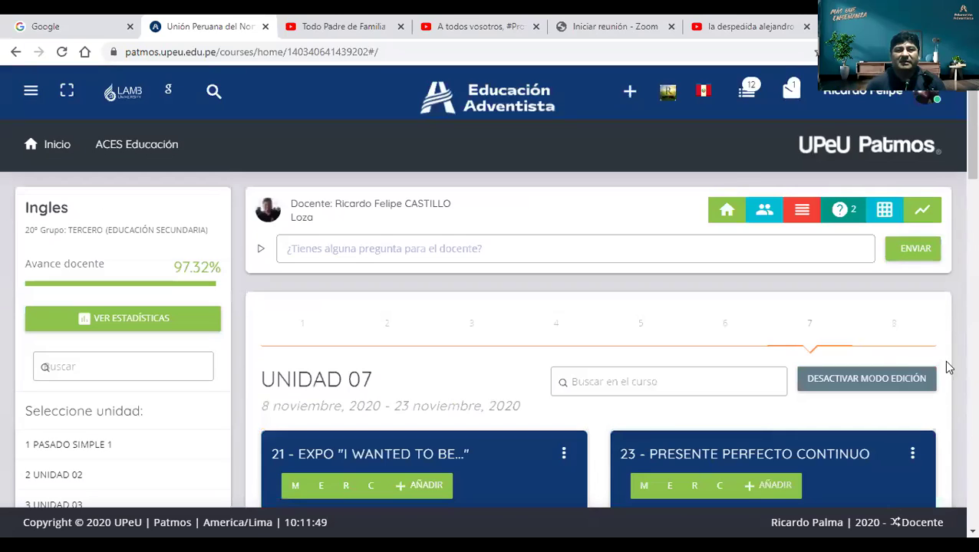
- Open Unidad 08 and check the availability dates of the practice forums in sessions 25 and 26
{"action": "left_click", "coordinate": [893, 326]}
{"action": "scroll", "coordinate": [587, 503], "scroll_direction": "down", "scroll_amount": 1}
{"action": "scroll", "coordinate": [590, 495], "scroll_direction": "down", "scroll_amount": 3}
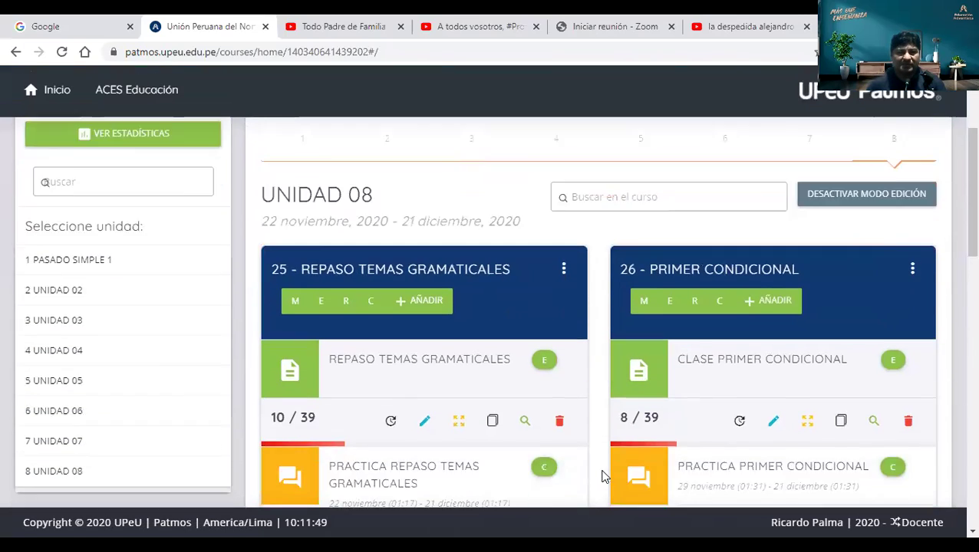
{"action": "scroll", "coordinate": [563, 443], "scroll_direction": "down", "scroll_amount": 1}
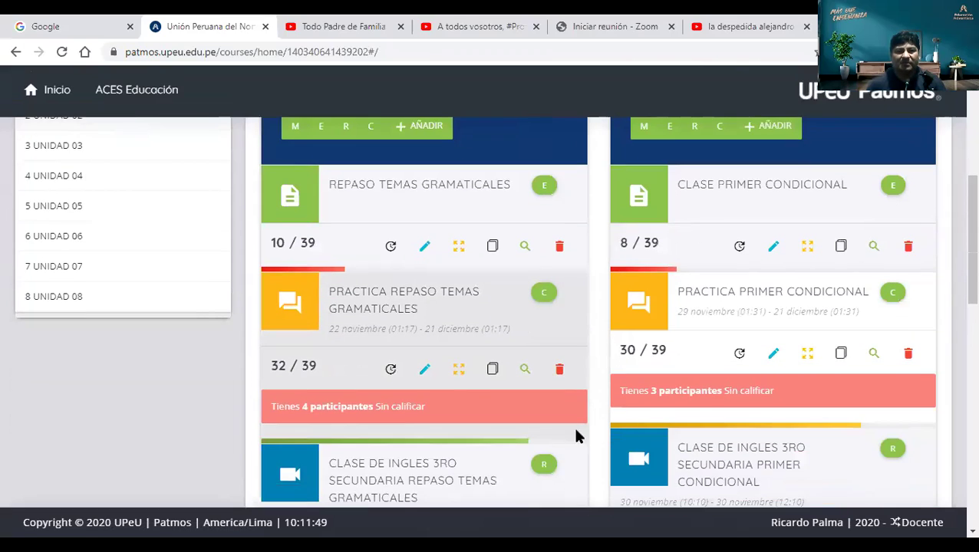
{"action": "scroll", "coordinate": [587, 430], "scroll_direction": "up", "scroll_amount": 1}
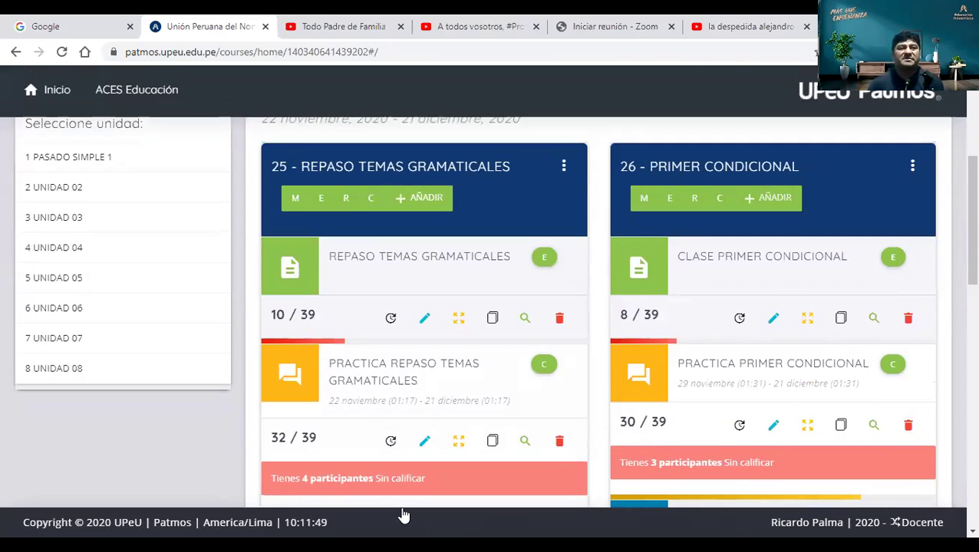
- Review the pending students of session 25's PRACTICA REPASO TEMAS GRAMATICALES forum and view the last listed student's deadline extension form
{"action": "left_click", "coordinate": [299, 450]}
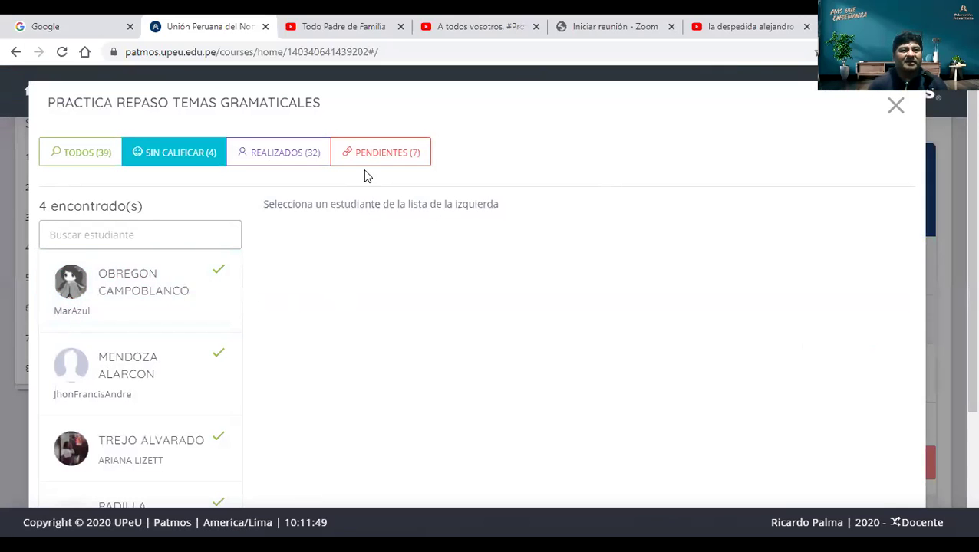
{"action": "left_click", "coordinate": [368, 161]}
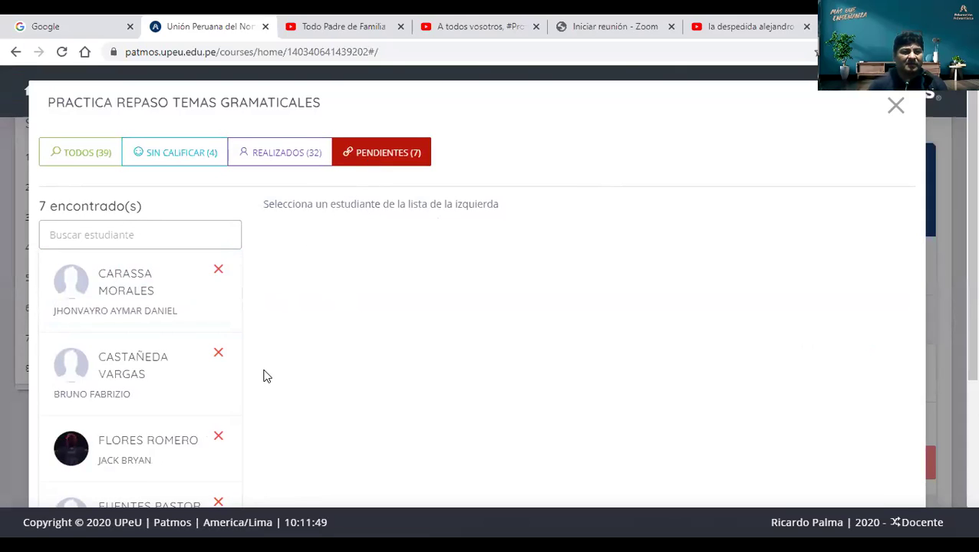
{"action": "scroll", "coordinate": [263, 376], "scroll_direction": "down", "scroll_amount": 1}
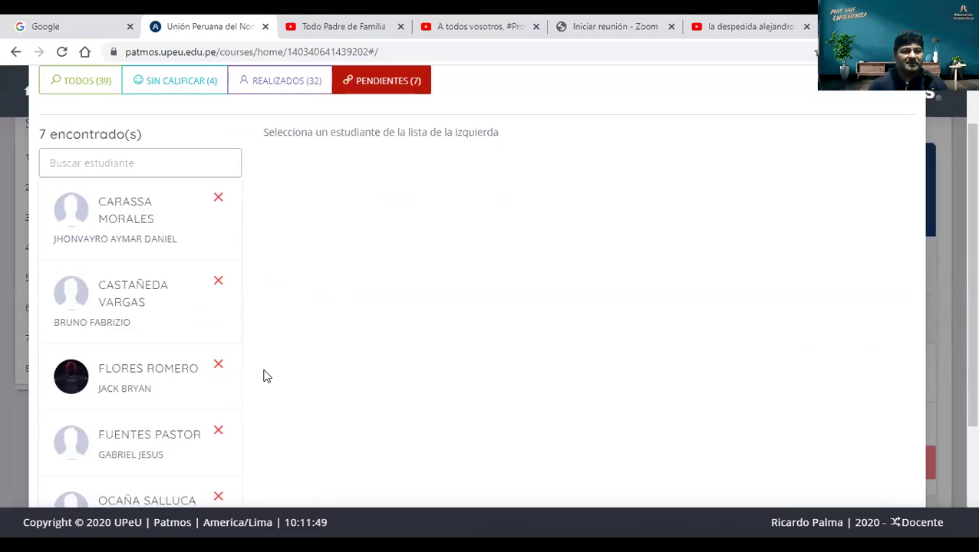
{"action": "scroll", "coordinate": [263, 376], "scroll_direction": "down", "scroll_amount": 1}
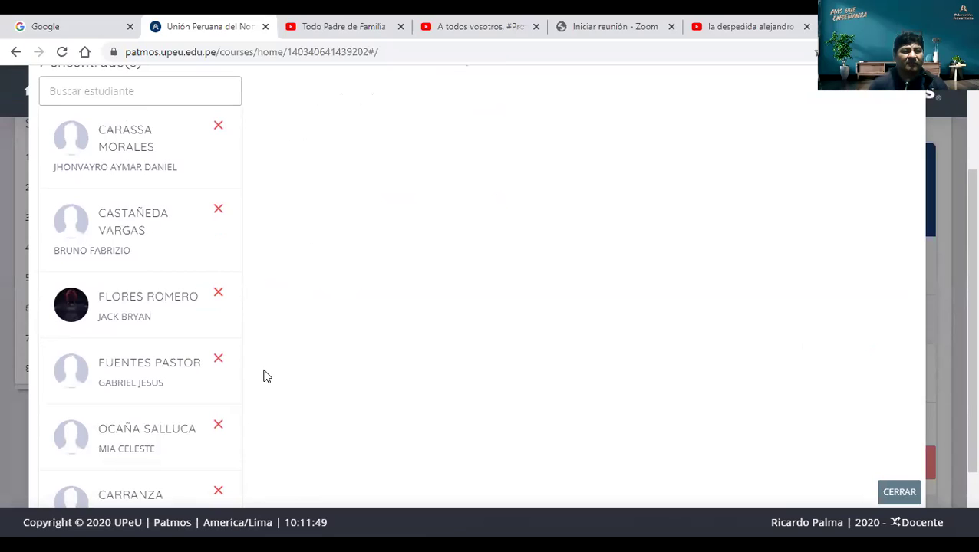
{"action": "scroll", "coordinate": [263, 376], "scroll_direction": "down", "scroll_amount": 1}
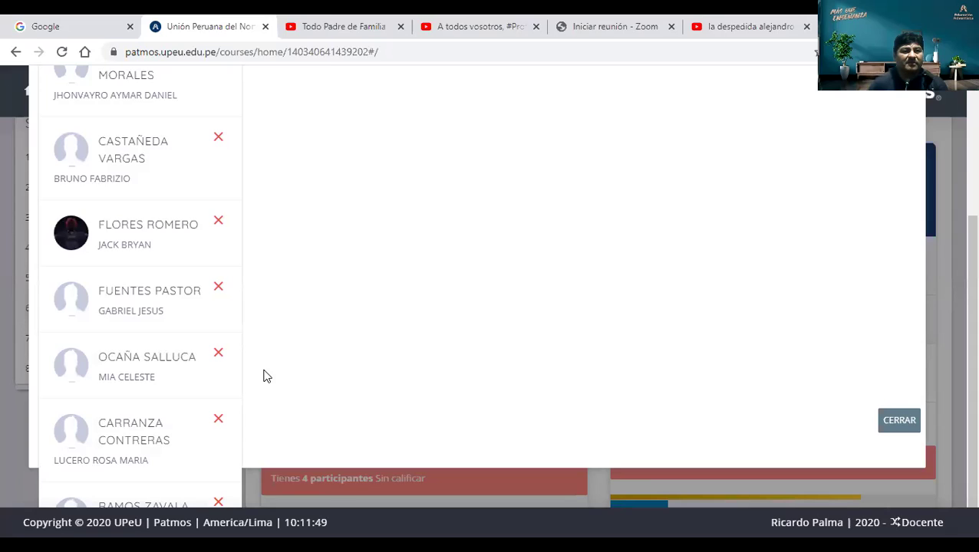
{"action": "scroll", "coordinate": [263, 376], "scroll_direction": "down", "scroll_amount": 1}
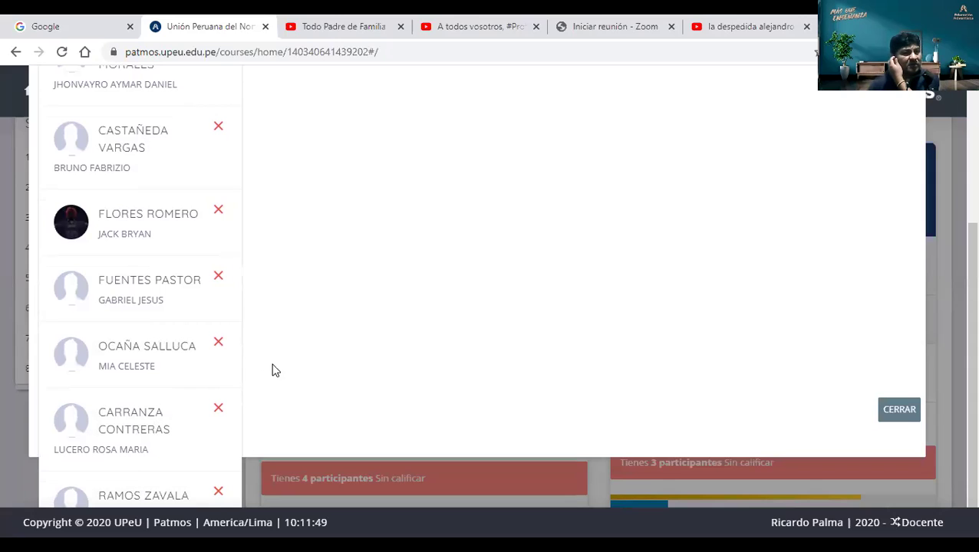
{"action": "left_click", "coordinate": [150, 484]}
{"action": "scroll", "coordinate": [679, 347], "scroll_direction": "up", "scroll_amount": 3}
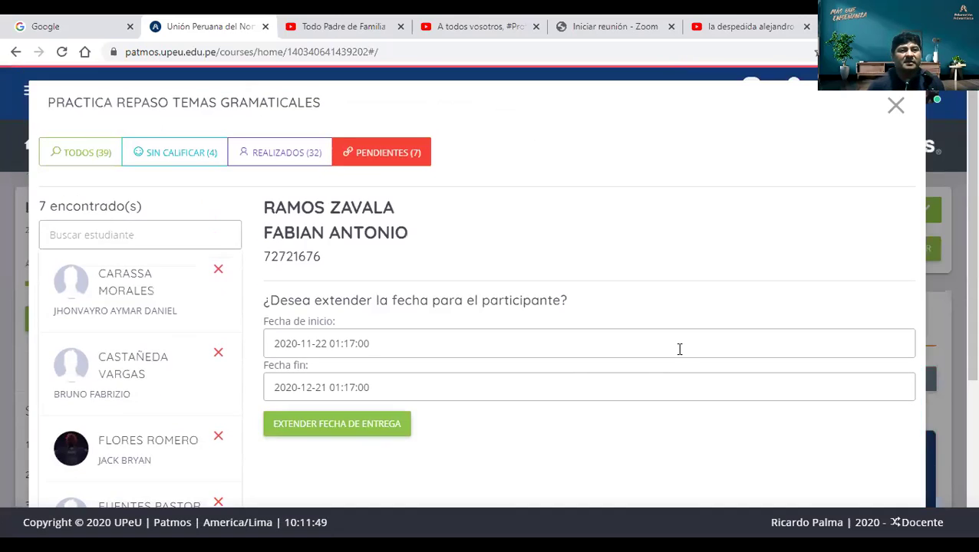
{"action": "left_click", "coordinate": [895, 106]}
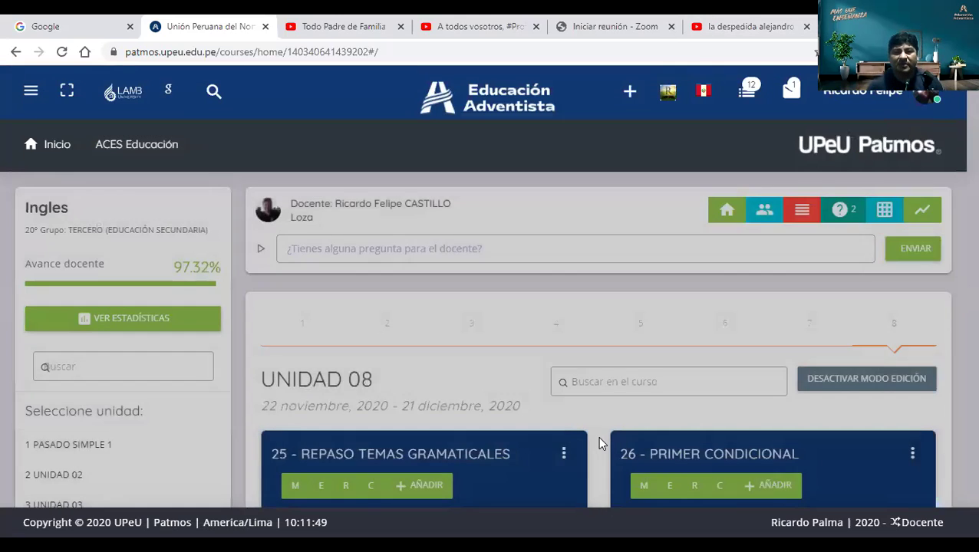
- Review the pending students of session 26's PRACTICA PRIMER CONDICIONAL forum and view the last listed student's deadline extension form
{"action": "scroll", "coordinate": [601, 443], "scroll_direction": "down", "scroll_amount": 2}
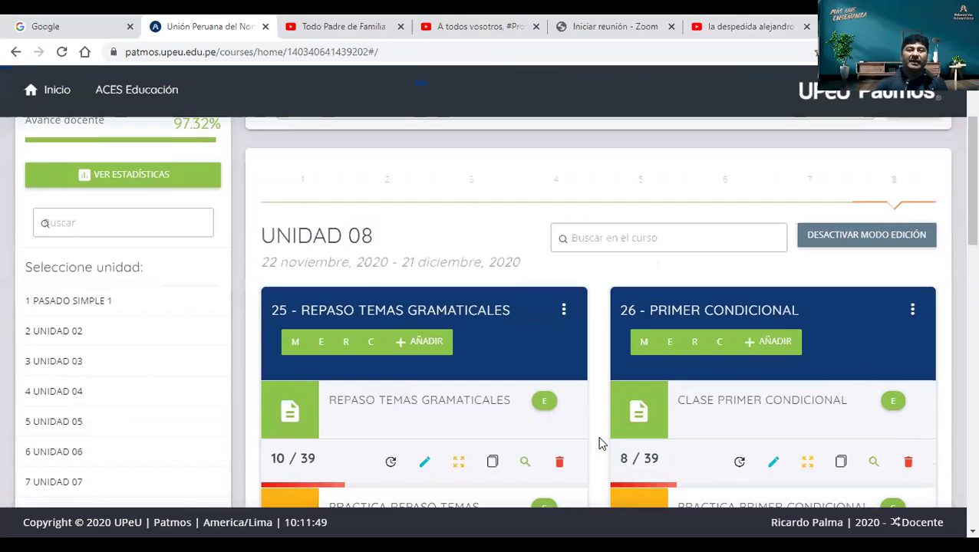
{"action": "scroll", "coordinate": [601, 443], "scroll_direction": "down", "scroll_amount": 3}
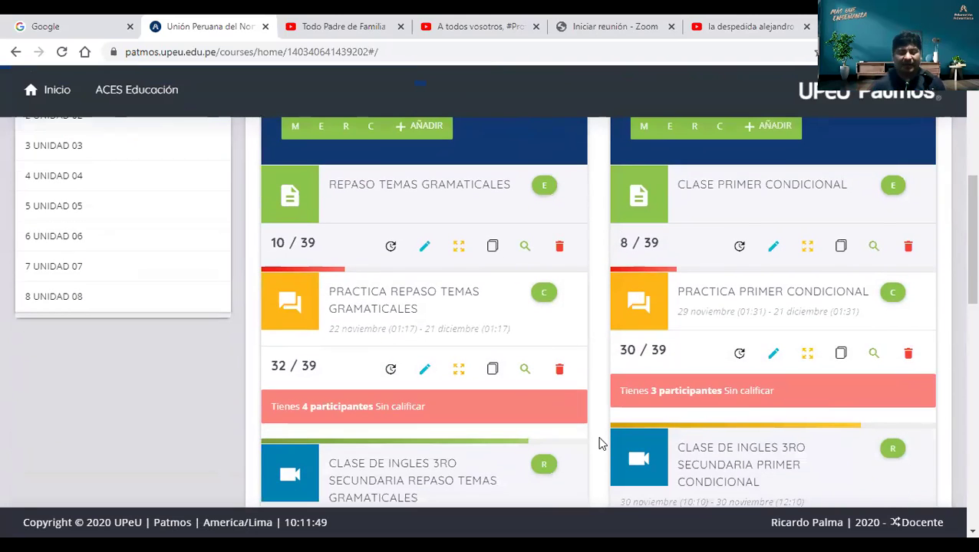
{"action": "scroll", "coordinate": [601, 443], "scroll_direction": "up", "scroll_amount": 3}
{"action": "scroll", "coordinate": [600, 443], "scroll_direction": "down", "scroll_amount": 3}
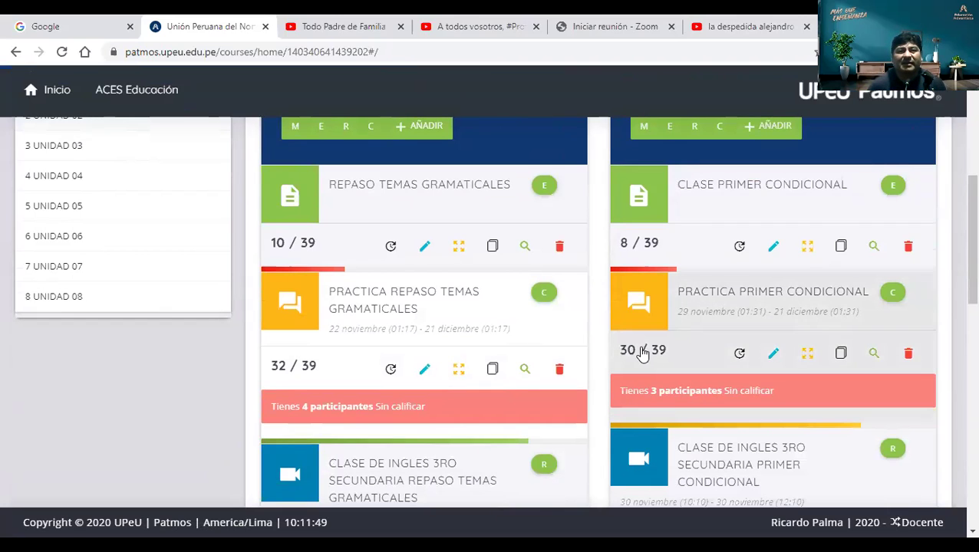
{"action": "scroll", "coordinate": [635, 368], "scroll_direction": "up", "scroll_amount": 1}
{"action": "scroll", "coordinate": [635, 379], "scroll_direction": "down", "scroll_amount": 1}
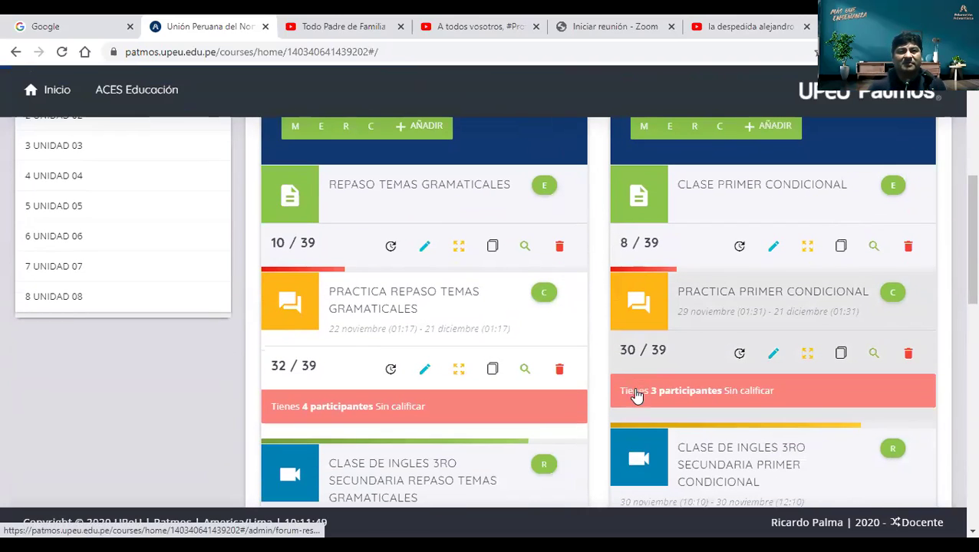
{"action": "left_click", "coordinate": [649, 352]}
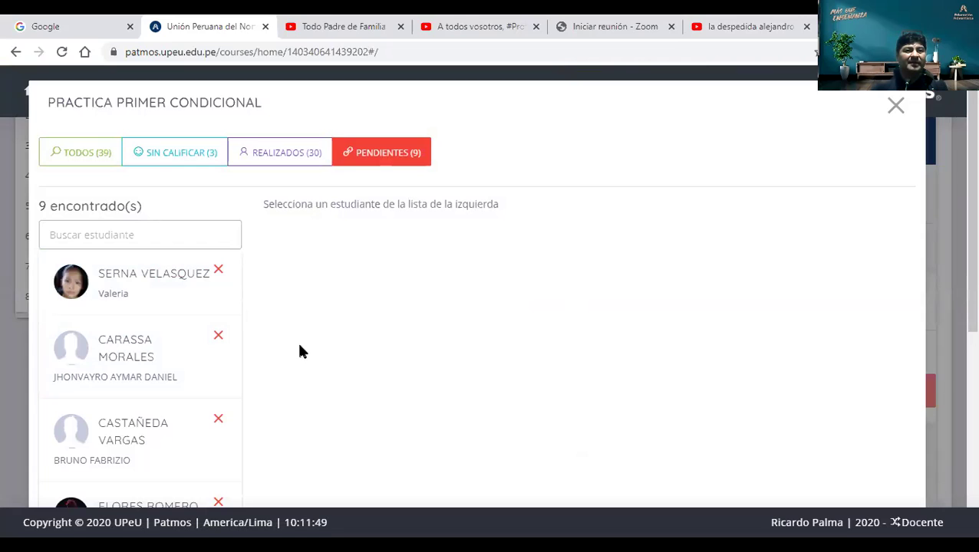
{"action": "scroll", "coordinate": [314, 312], "scroll_direction": "down", "scroll_amount": 1}
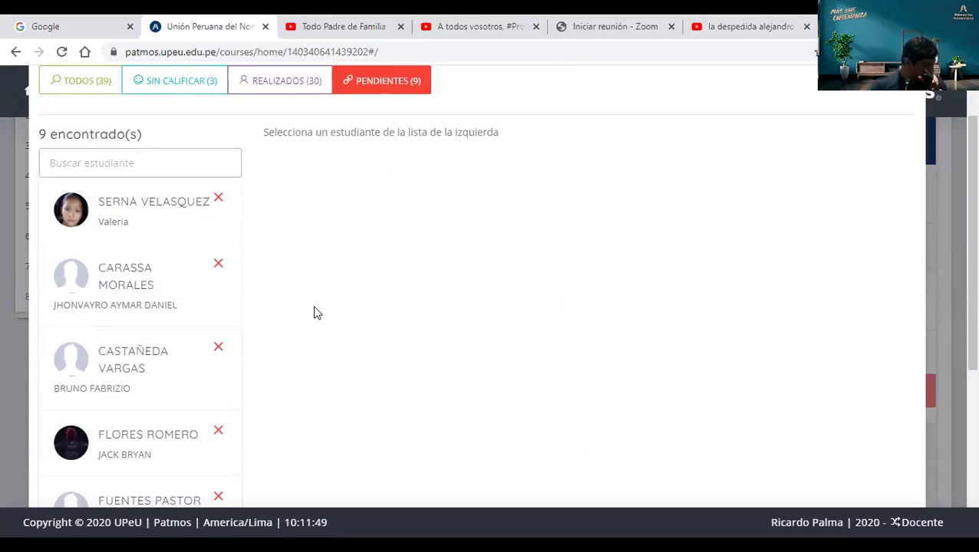
{"action": "scroll", "coordinate": [305, 338], "scroll_direction": "down", "scroll_amount": 1}
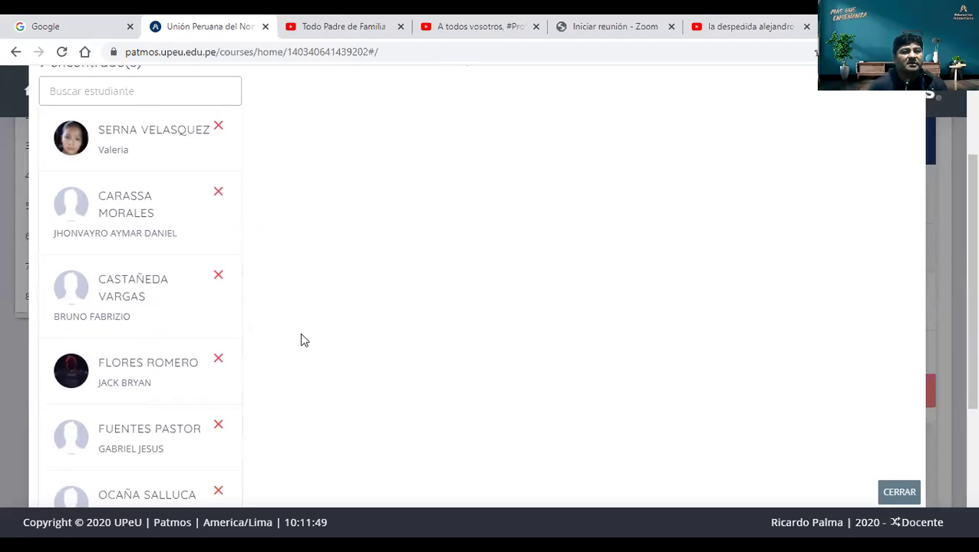
{"action": "scroll", "coordinate": [303, 339], "scroll_direction": "down", "scroll_amount": 2}
{"action": "scroll", "coordinate": [335, 284], "scroll_direction": "down", "scroll_amount": 1}
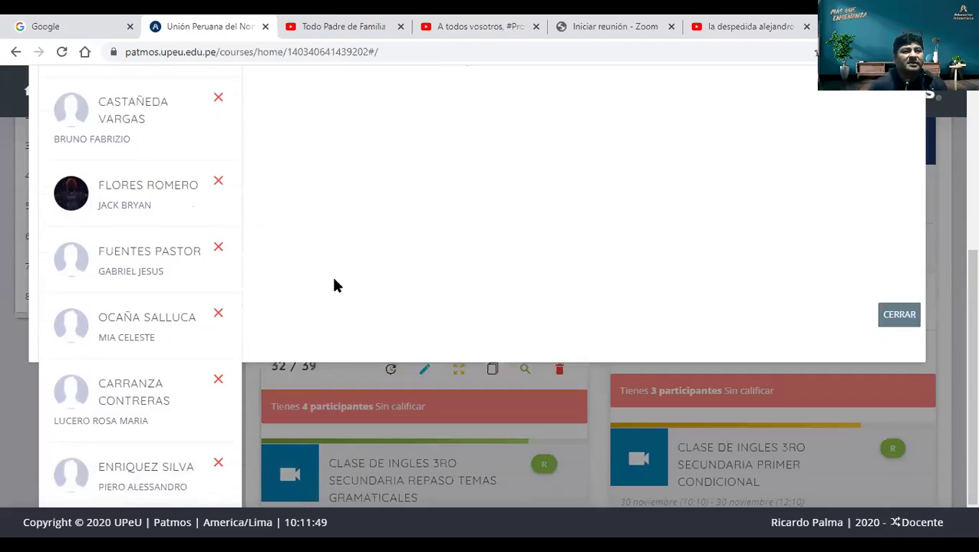
{"action": "scroll", "coordinate": [334, 286], "scroll_direction": "down", "scroll_amount": 1}
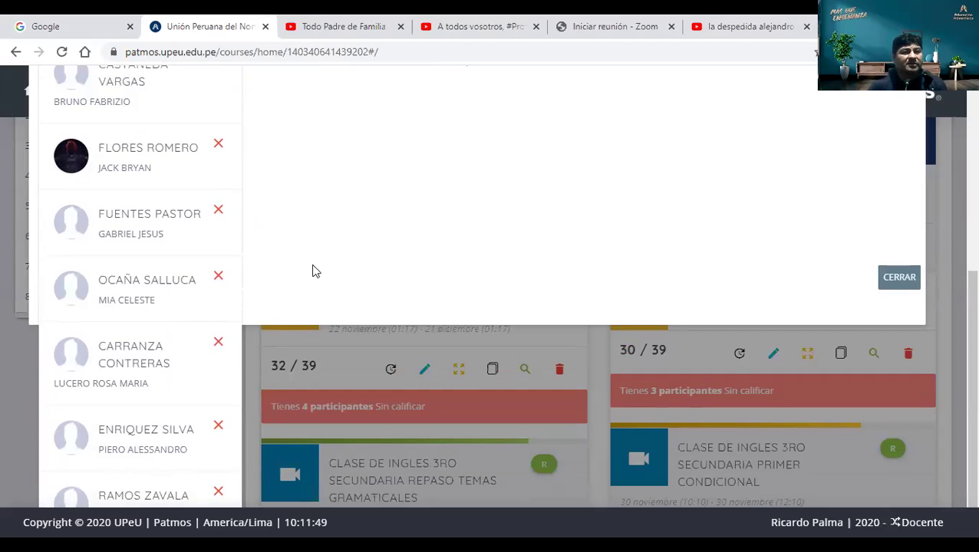
{"action": "left_click", "coordinate": [150, 492]}
{"action": "scroll", "coordinate": [406, 276], "scroll_direction": "up", "scroll_amount": 2}
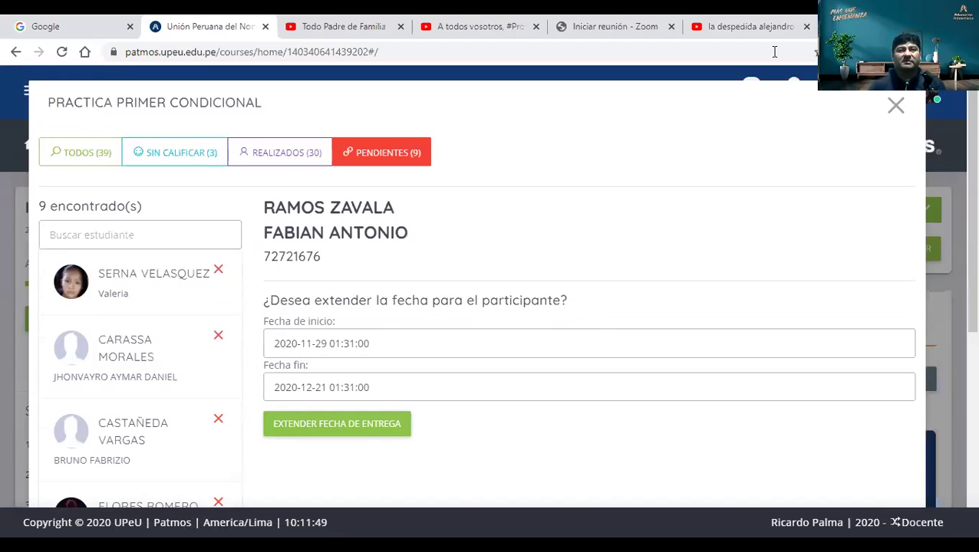
{"action": "left_click", "coordinate": [895, 105]}
- Open the participant list of session 27's MOTIVACION 1 forum and review all its pending students
{"action": "scroll", "coordinate": [580, 343], "scroll_direction": "down", "scroll_amount": 5}
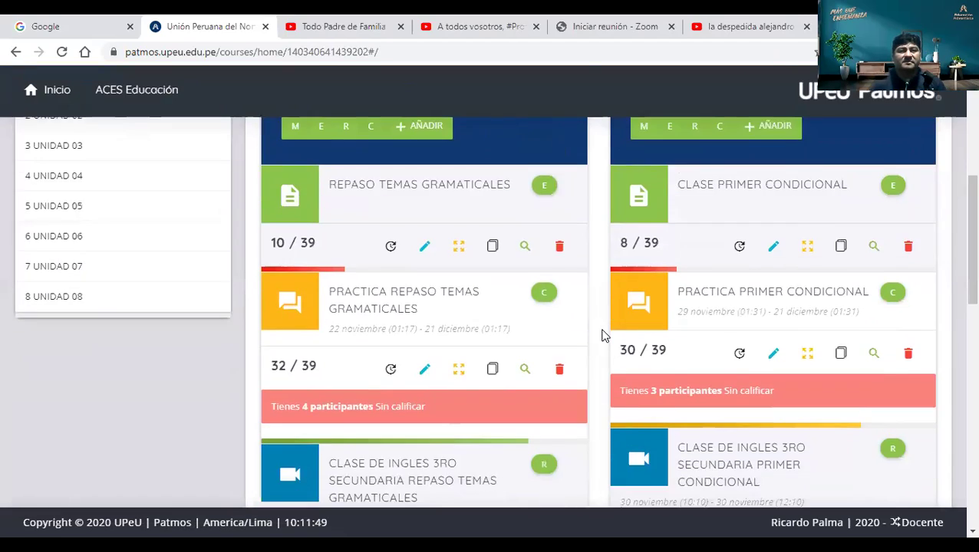
{"action": "scroll", "coordinate": [602, 335], "scroll_direction": "down", "scroll_amount": 7}
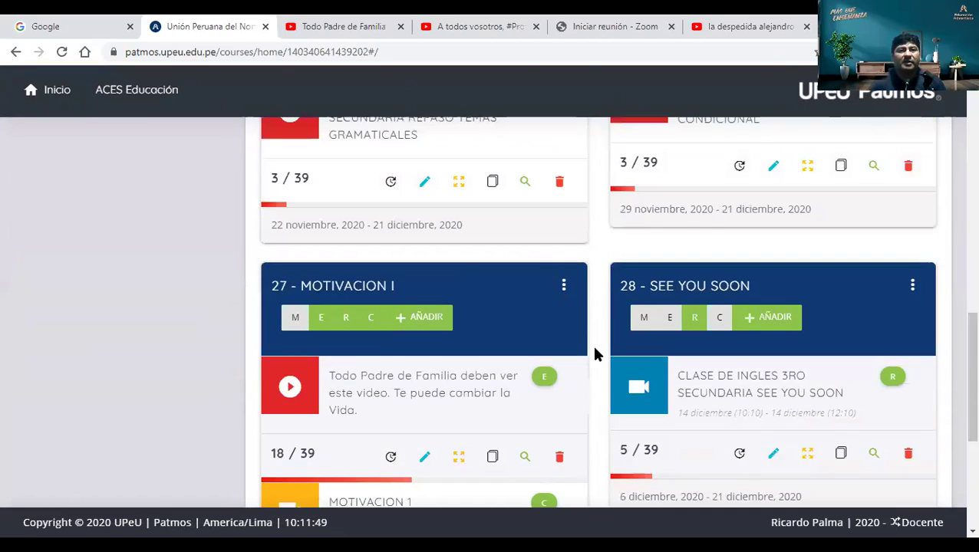
{"action": "scroll", "coordinate": [595, 351], "scroll_direction": "down", "scroll_amount": 1}
{"action": "scroll", "coordinate": [595, 351], "scroll_direction": "down", "scroll_amount": 3}
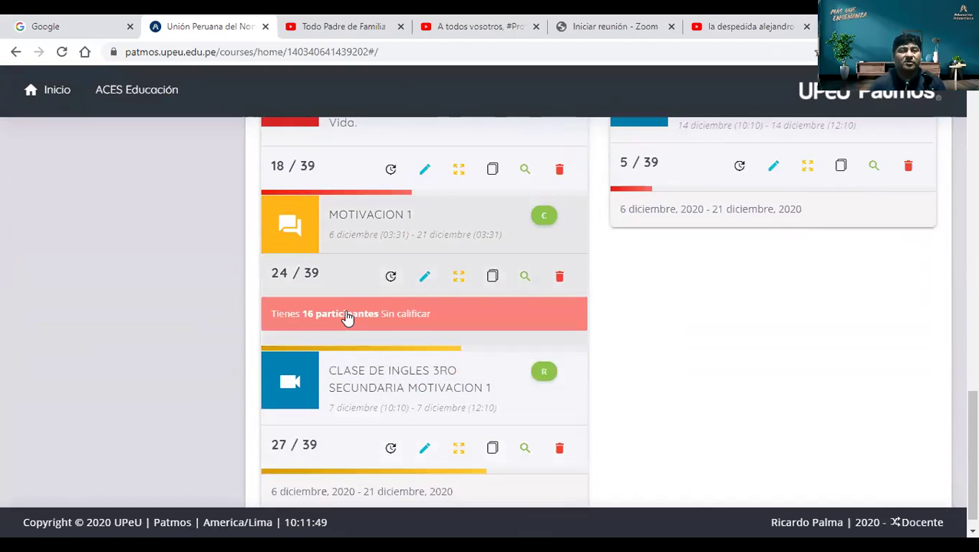
{"action": "left_click", "coordinate": [347, 316]}
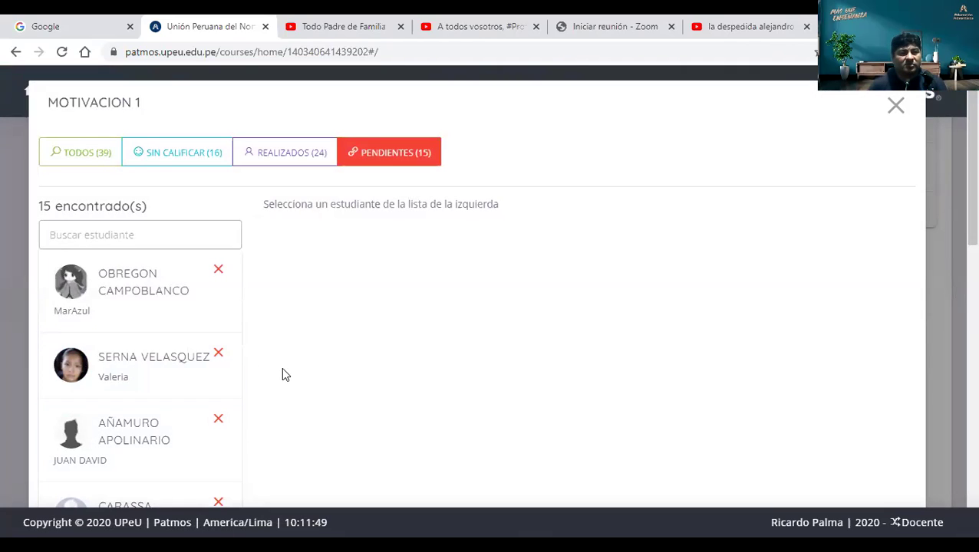
{"action": "scroll", "coordinate": [282, 370], "scroll_direction": "down", "scroll_amount": 2}
{"action": "scroll", "coordinate": [283, 369], "scroll_direction": "down", "scroll_amount": 1}
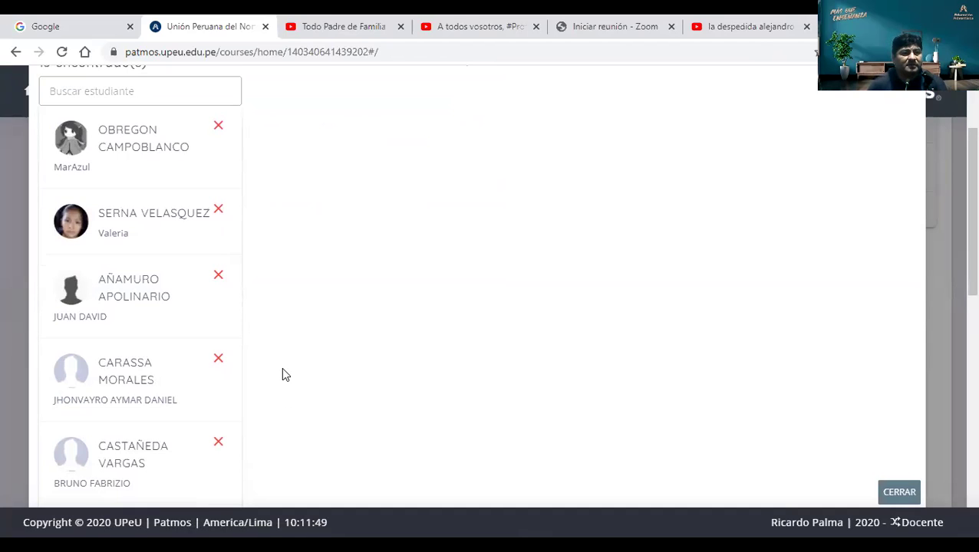
{"action": "scroll", "coordinate": [281, 367], "scroll_direction": "down", "scroll_amount": 3}
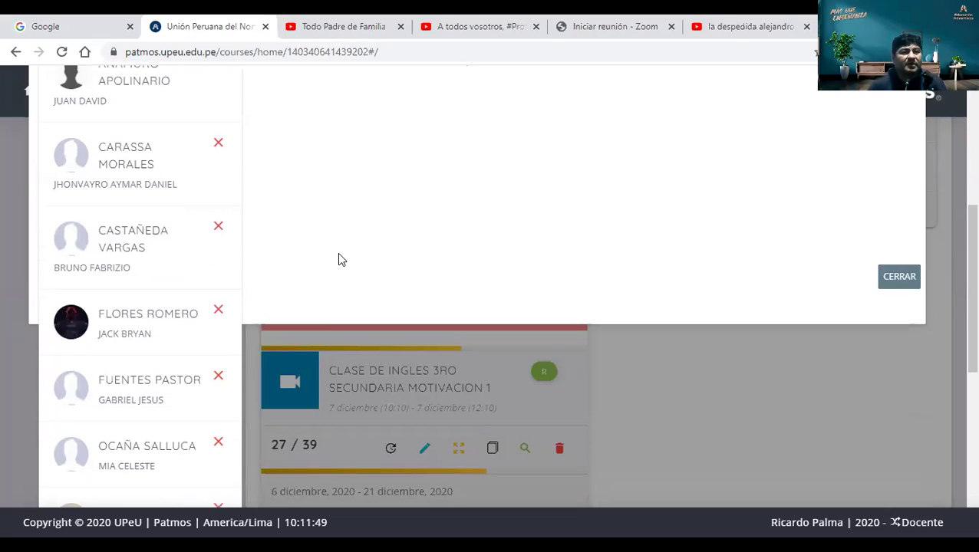
{"action": "scroll", "coordinate": [338, 255], "scroll_direction": "down", "scroll_amount": 5}
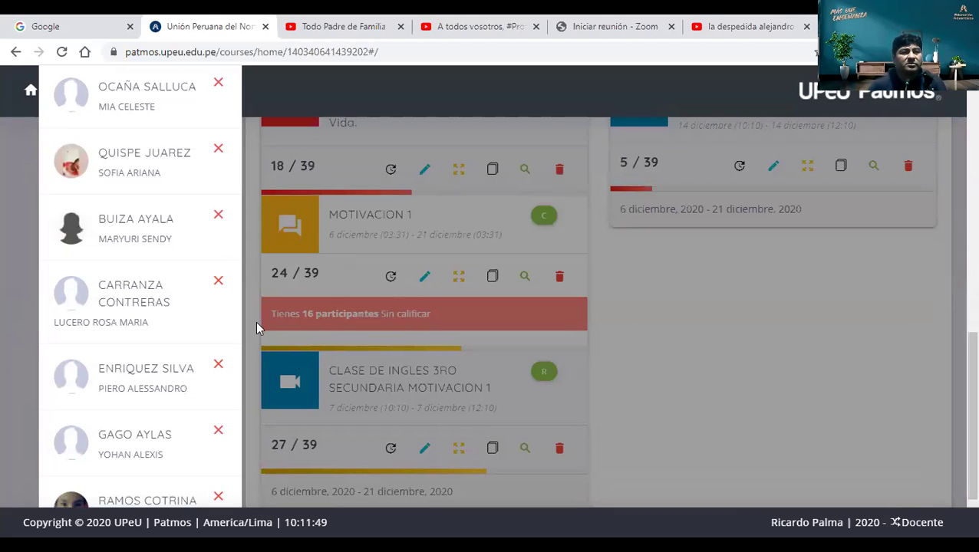
{"action": "scroll", "coordinate": [216, 347], "scroll_direction": "down", "scroll_amount": 1}
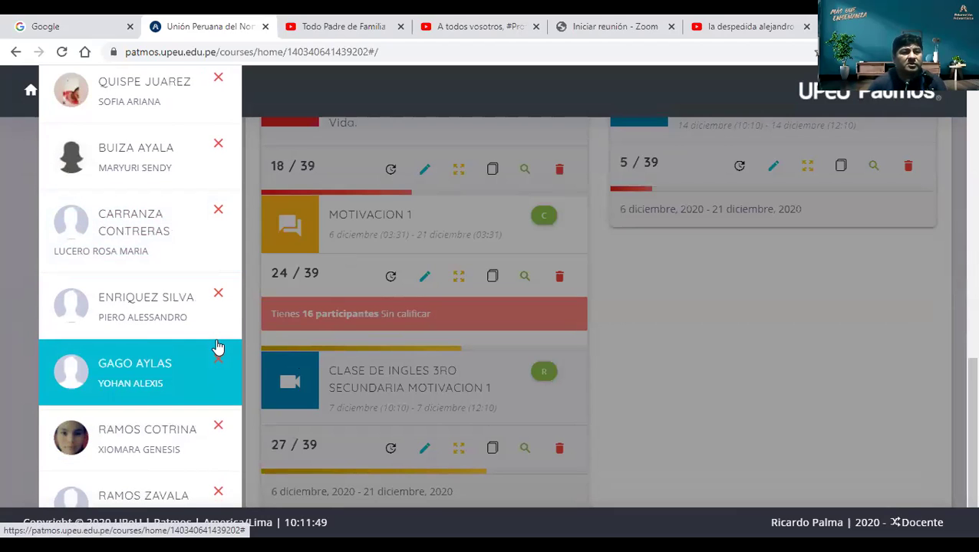
- View the deadline extension form of the last pending student in the MOTIVACION 1 forum and close the participant list
{"action": "left_click", "coordinate": [160, 499]}
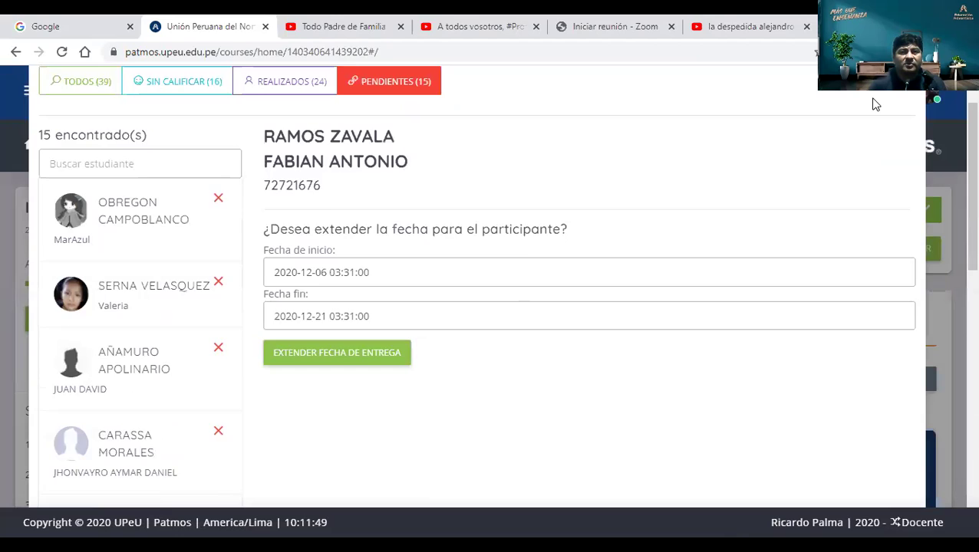
{"action": "scroll", "coordinate": [875, 104], "scroll_direction": "up", "scroll_amount": 1}
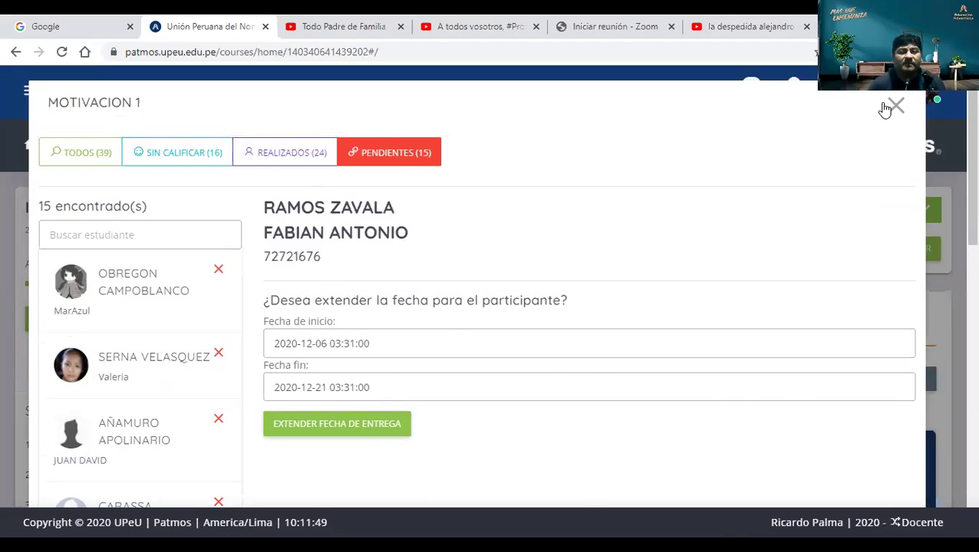
{"action": "left_click", "coordinate": [888, 107]}
- Look over the activities and availability dates of sessions 27 and 28, ending back at the Unidad 08 heading
{"action": "scroll", "coordinate": [613, 430], "scroll_direction": "up", "scroll_amount": 5}
{"action": "scroll", "coordinate": [607, 425], "scroll_direction": "up", "scroll_amount": 1}
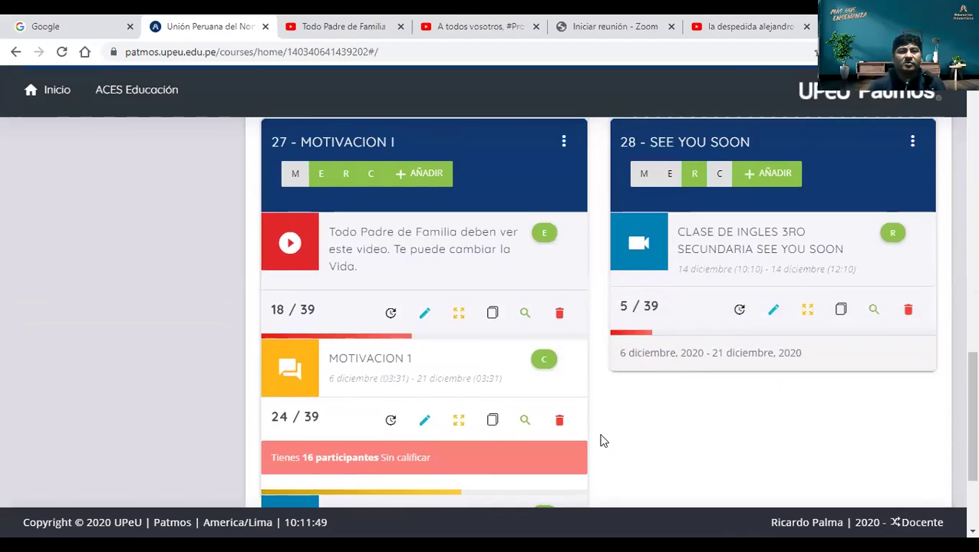
{"action": "scroll", "coordinate": [599, 437], "scroll_direction": "up", "scroll_amount": 1}
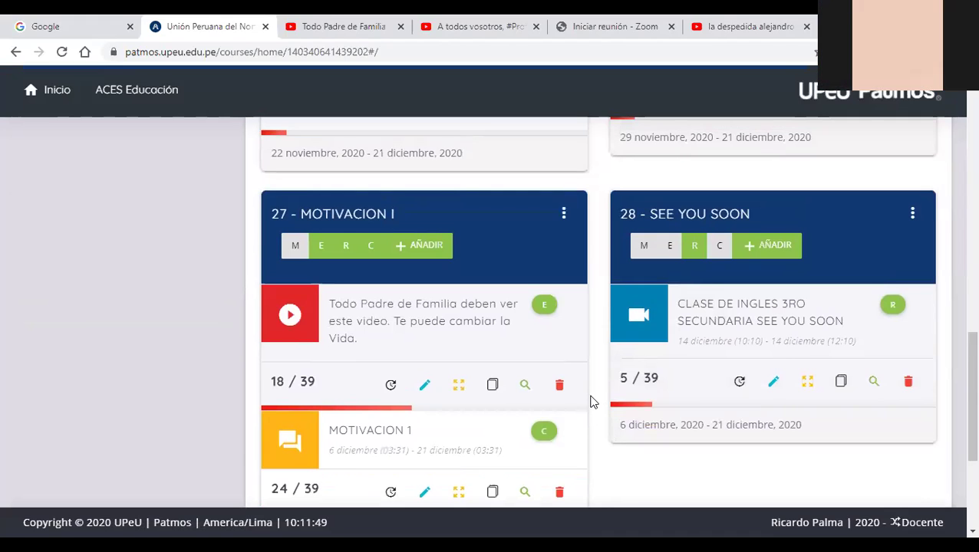
{"action": "scroll", "coordinate": [591, 402], "scroll_direction": "down", "scroll_amount": 3}
{"action": "scroll", "coordinate": [591, 402], "scroll_direction": "up", "scroll_amount": 7}
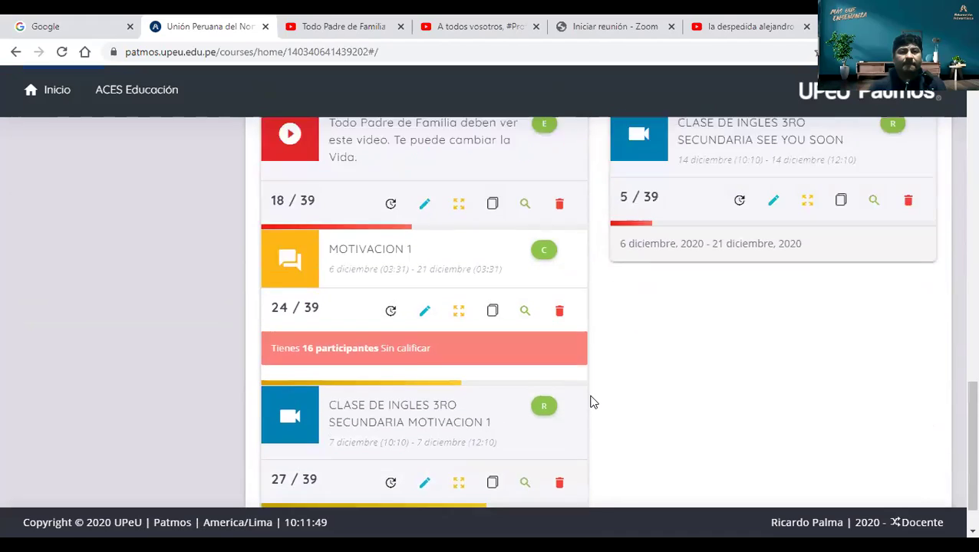
{"action": "scroll", "coordinate": [590, 402], "scroll_direction": "up", "scroll_amount": 4}
{"action": "scroll", "coordinate": [590, 402], "scroll_direction": "down", "scroll_amount": 8}
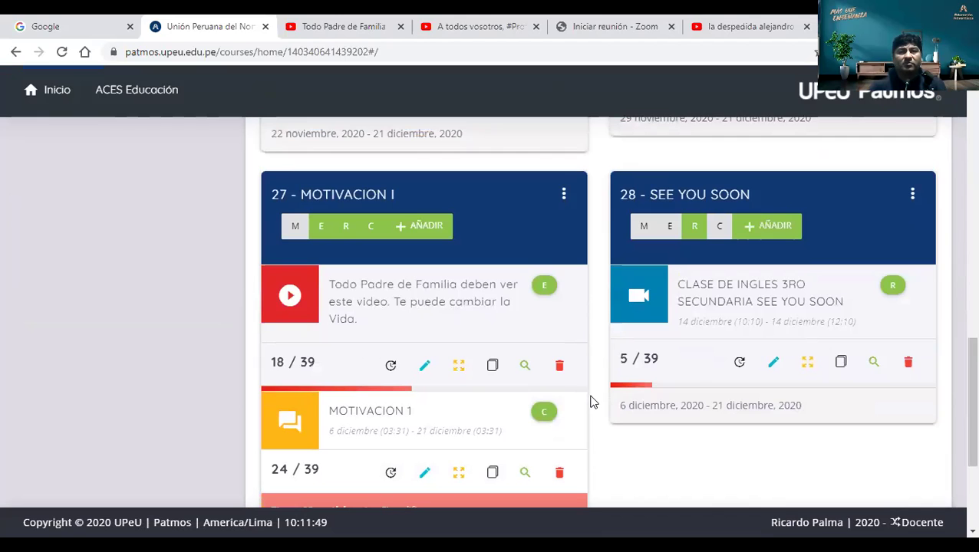
{"action": "scroll", "coordinate": [592, 395], "scroll_direction": "up", "scroll_amount": 6}
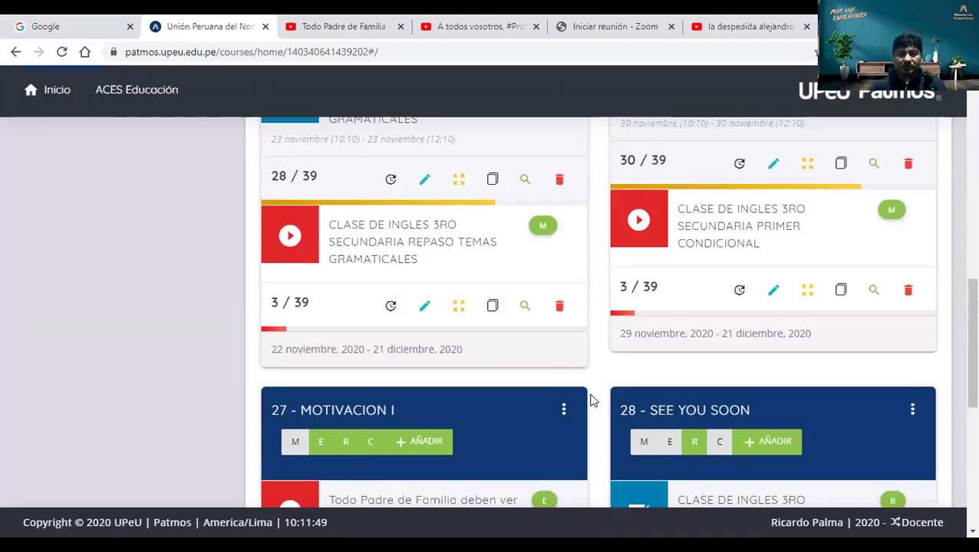
{"action": "scroll", "coordinate": [593, 389], "scroll_direction": "up", "scroll_amount": 5}
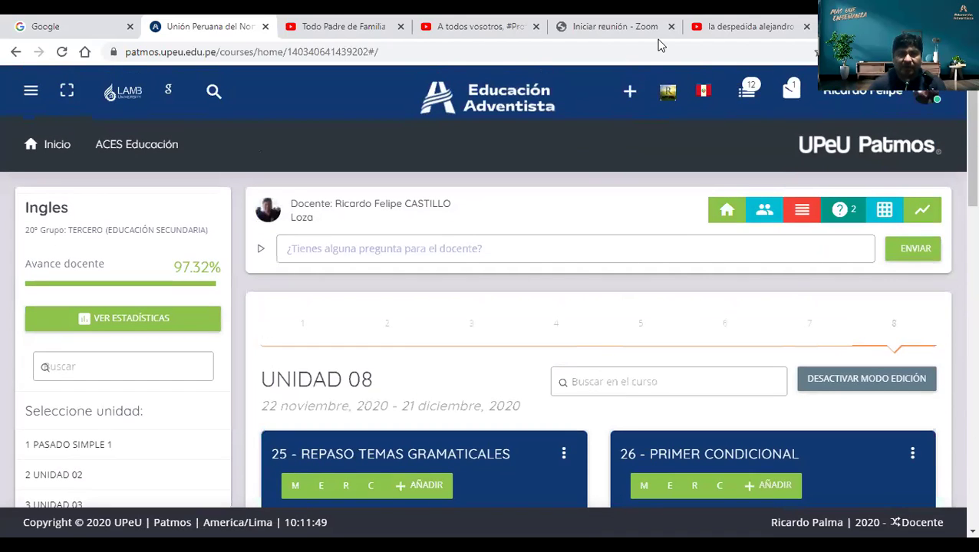